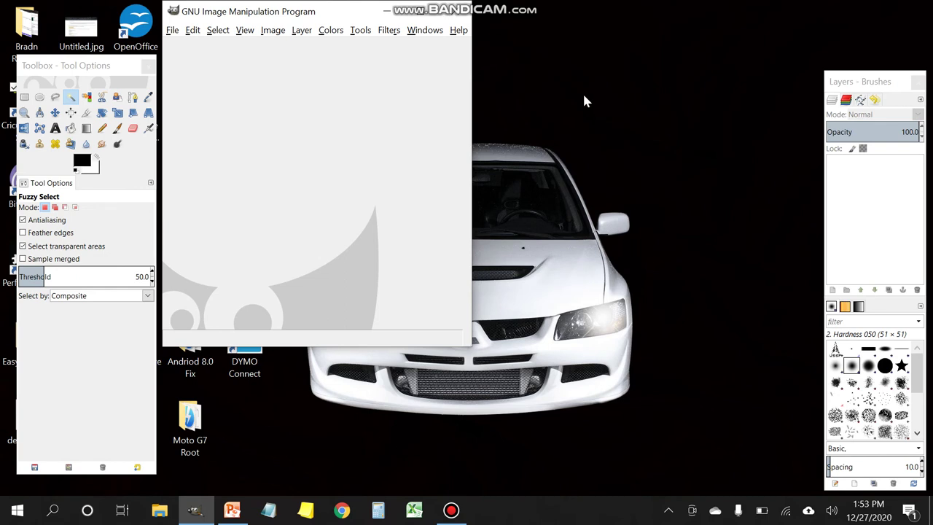
- Open USSF.jpg from the Documents folder through File > Open
{"action": "left_click", "coordinate": [173, 33]}
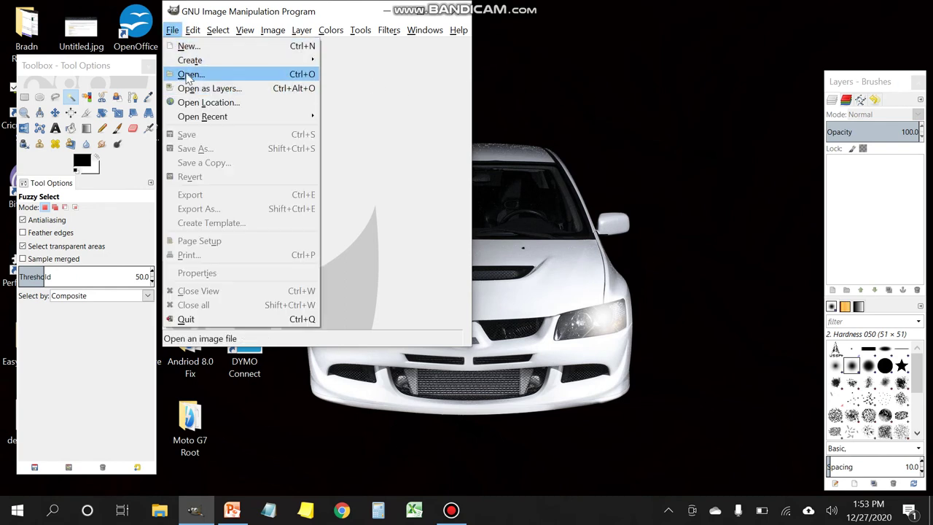
{"action": "left_click", "coordinate": [186, 75]}
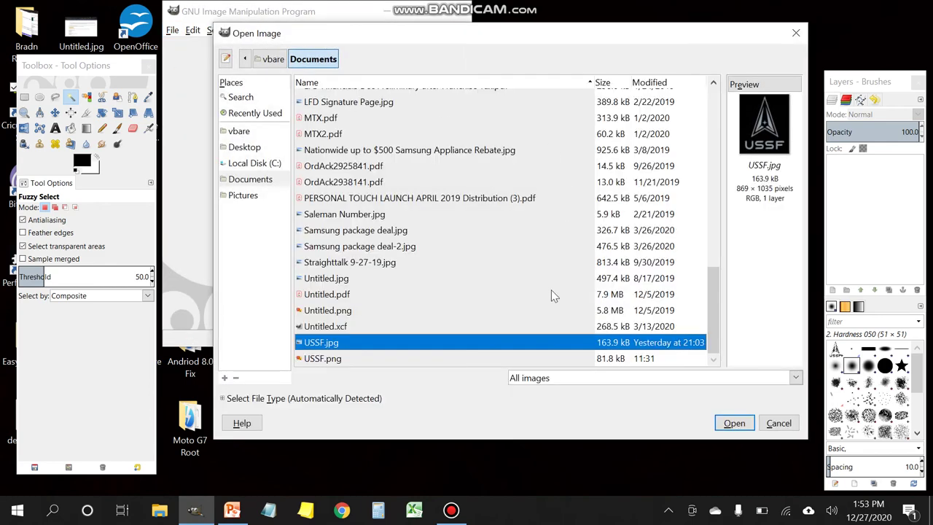
{"action": "double_click", "coordinate": [447, 343]}
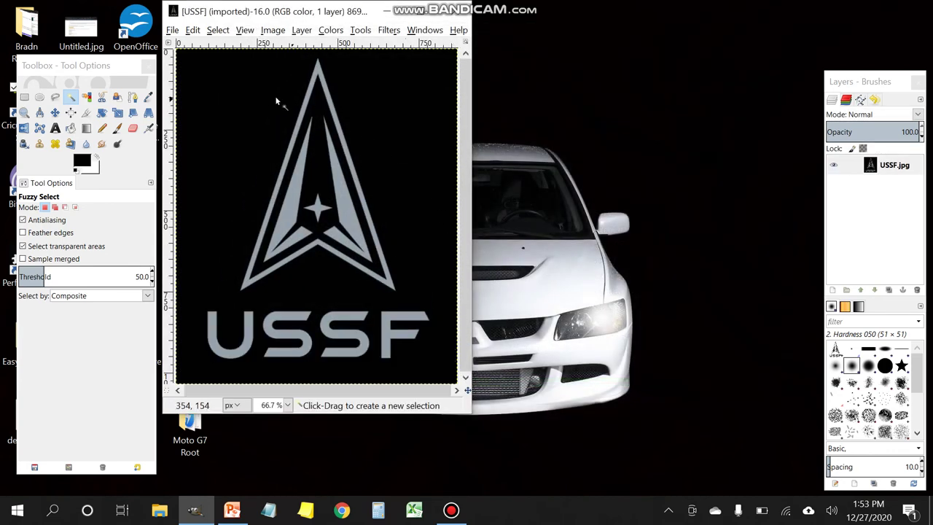
{"action": "left_click", "coordinate": [55, 97]}
- Fuzzy-select the black background around the logo and cut it away
{"action": "left_click", "coordinate": [71, 97]}
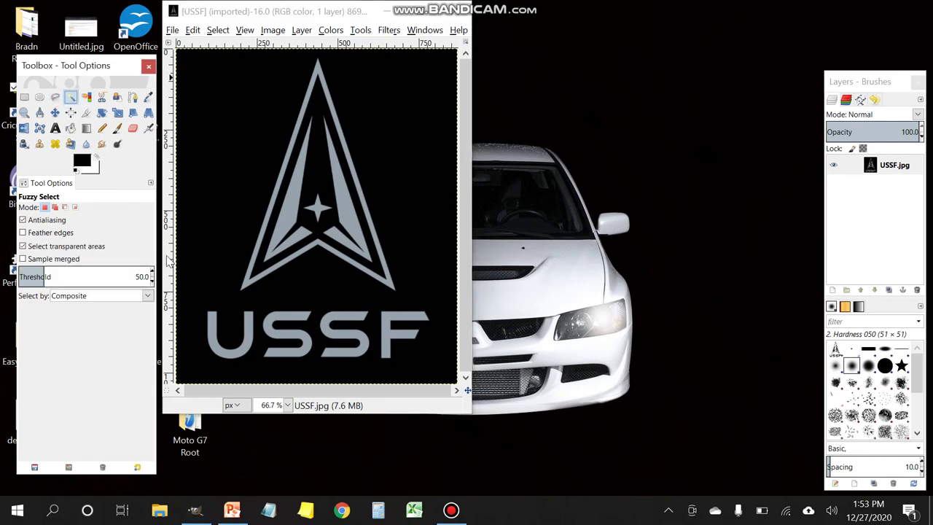
{"action": "left_click", "coordinate": [152, 276]}
{"action": "left_click", "coordinate": [247, 126]}
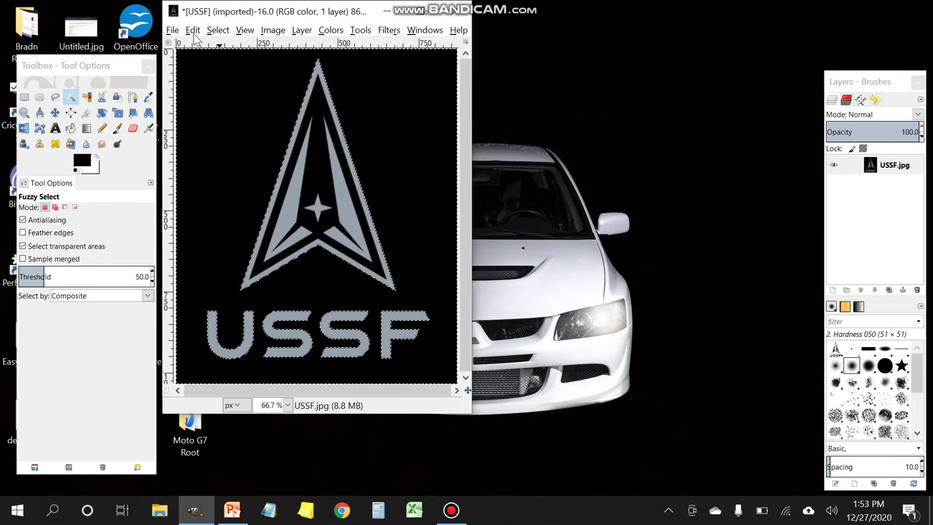
{"action": "left_click", "coordinate": [191, 38]}
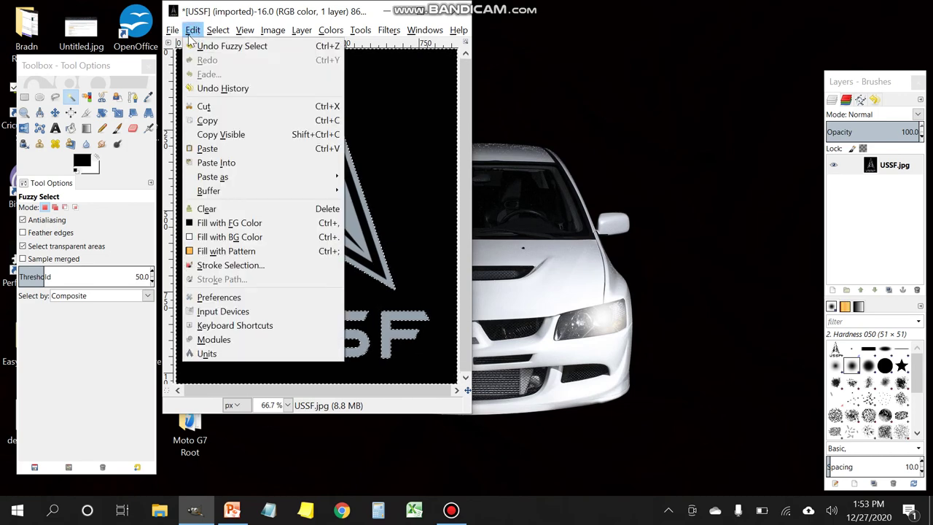
{"action": "left_click", "coordinate": [203, 107]}
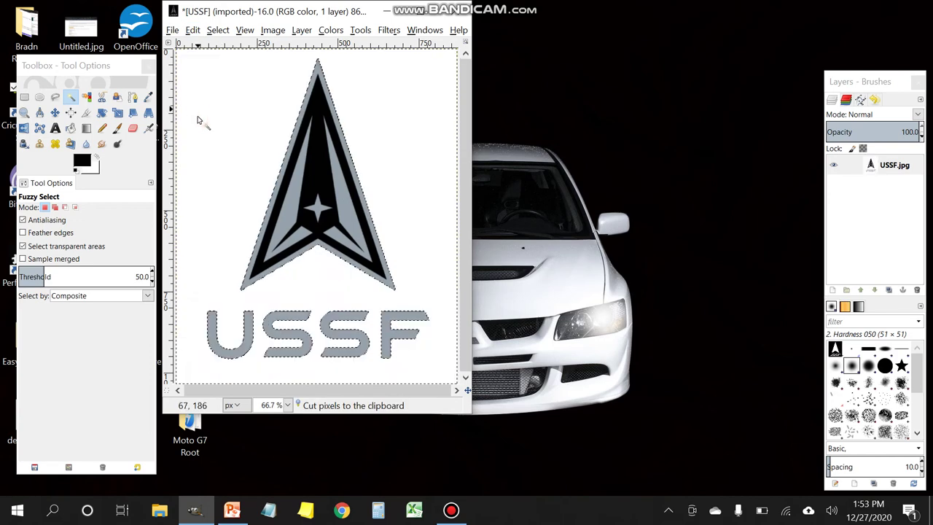
- Select the black region inside the emblem and cut it away too
{"action": "left_click", "coordinate": [318, 116]}
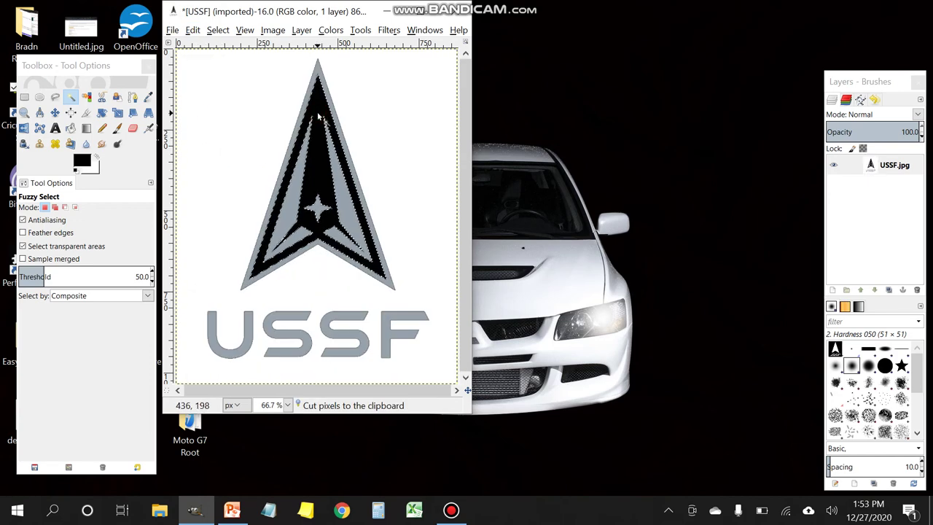
{"action": "left_click", "coordinate": [192, 29]}
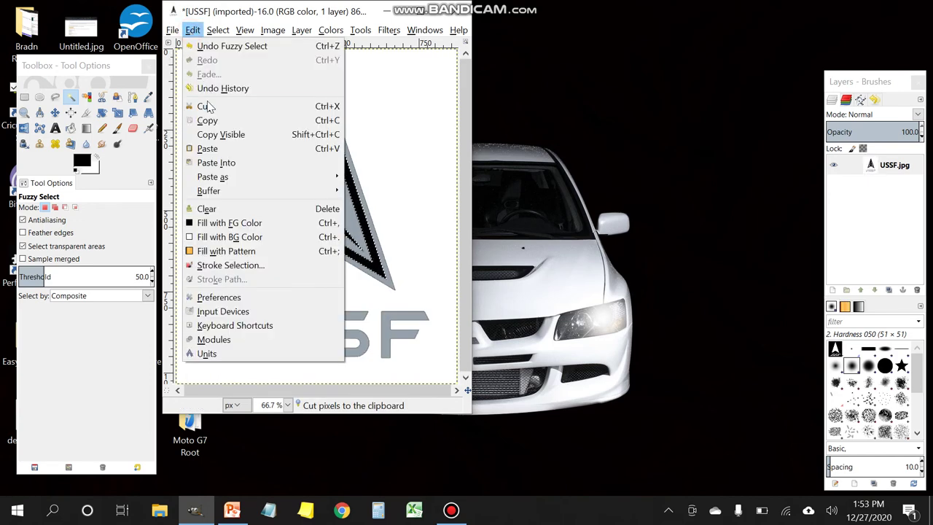
{"action": "left_click", "coordinate": [207, 106]}
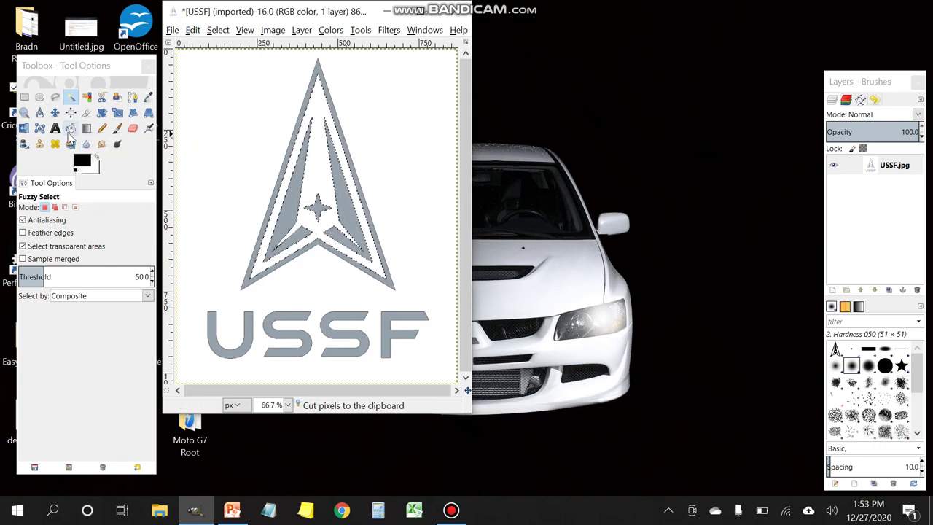
- Pick Bucket Fill with black as the foreground colour and clear the selection
{"action": "left_click", "coordinate": [71, 129]}
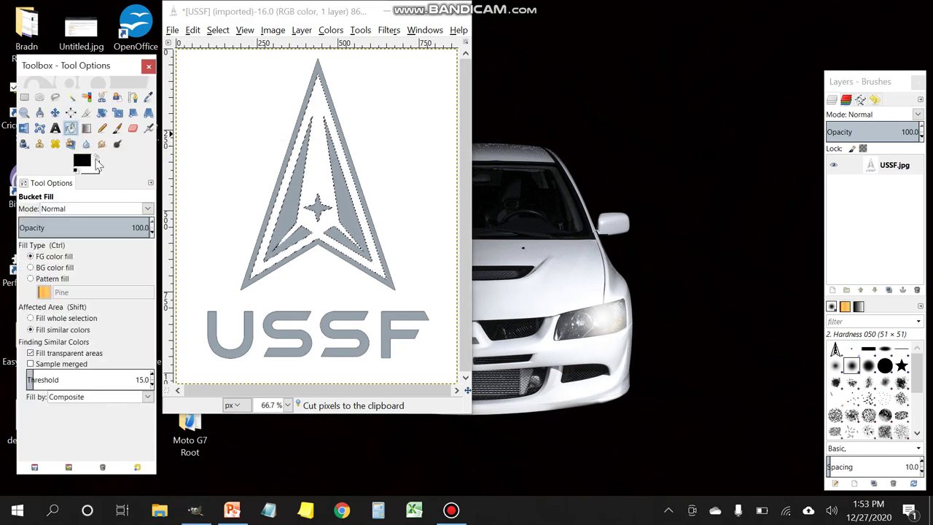
{"action": "left_click", "coordinate": [98, 157]}
{"action": "left_click", "coordinate": [97, 158]}
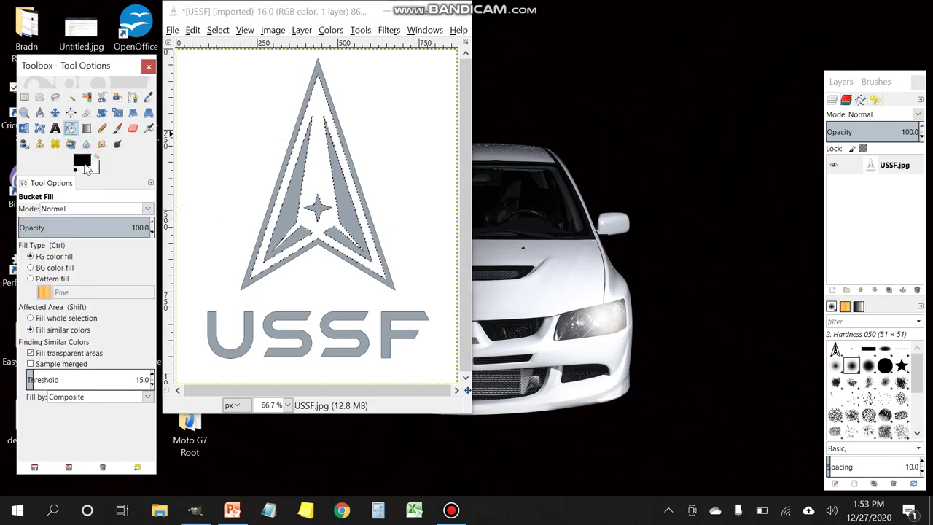
{"action": "left_click", "coordinate": [313, 90]}
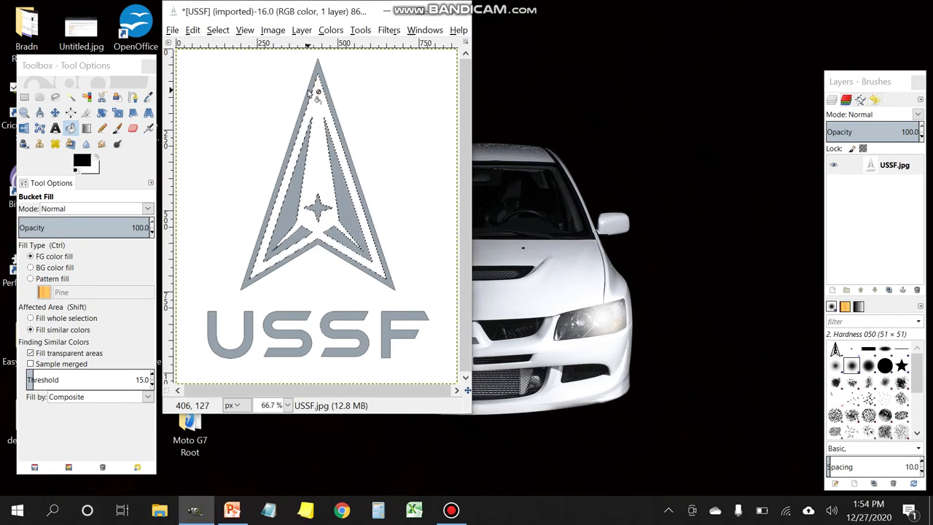
{"action": "left_click", "coordinate": [218, 30]}
{"action": "left_click", "coordinate": [222, 61]}
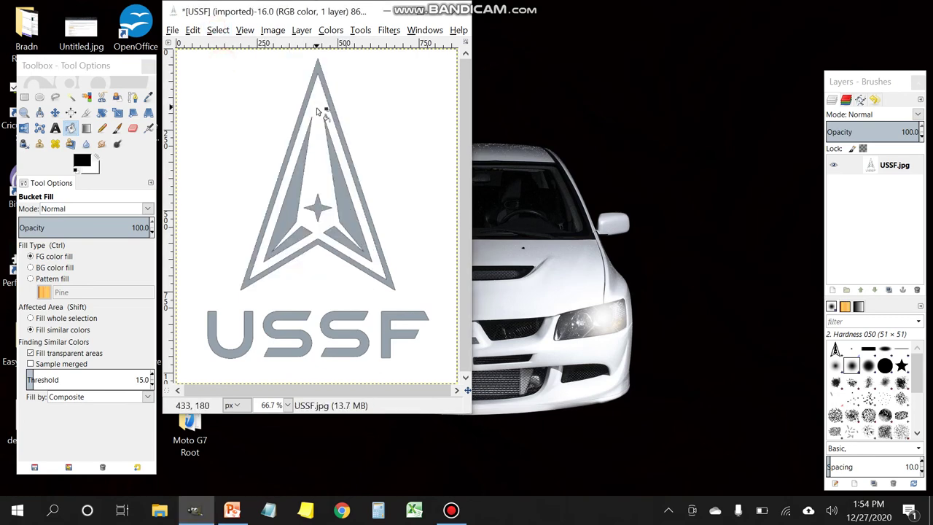
- Fill the triangle outline, both inner stripes, the star and letters U, S, S, F black
{"action": "left_click", "coordinate": [308, 94]}
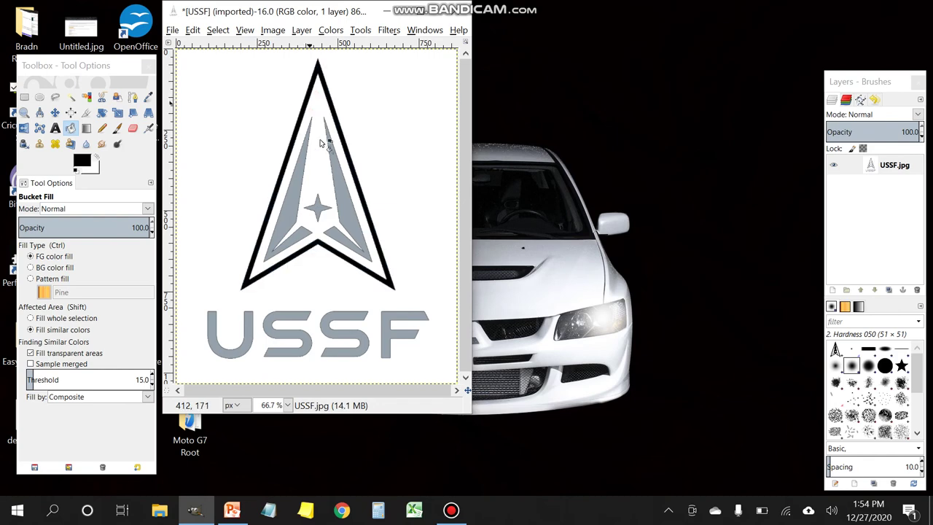
{"action": "left_click", "coordinate": [302, 163]}
{"action": "left_click", "coordinate": [318, 212]}
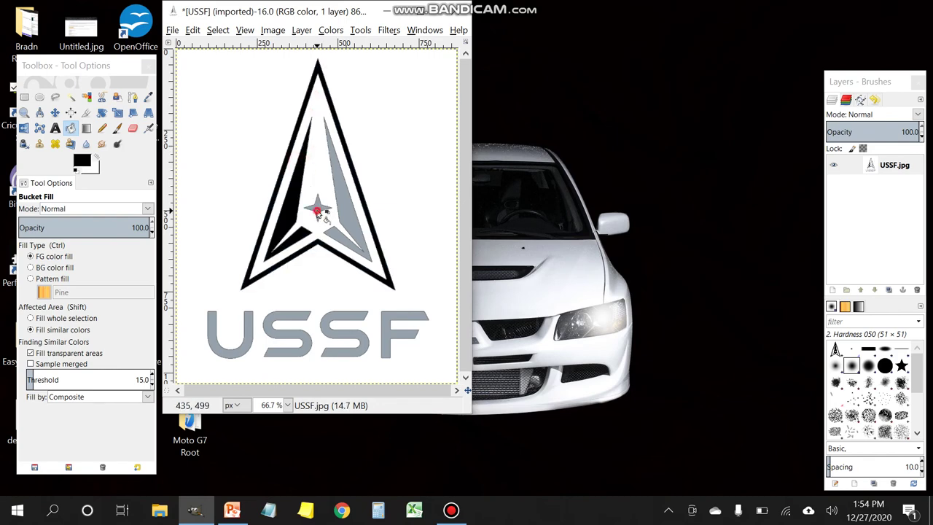
{"action": "left_click", "coordinate": [348, 213]}
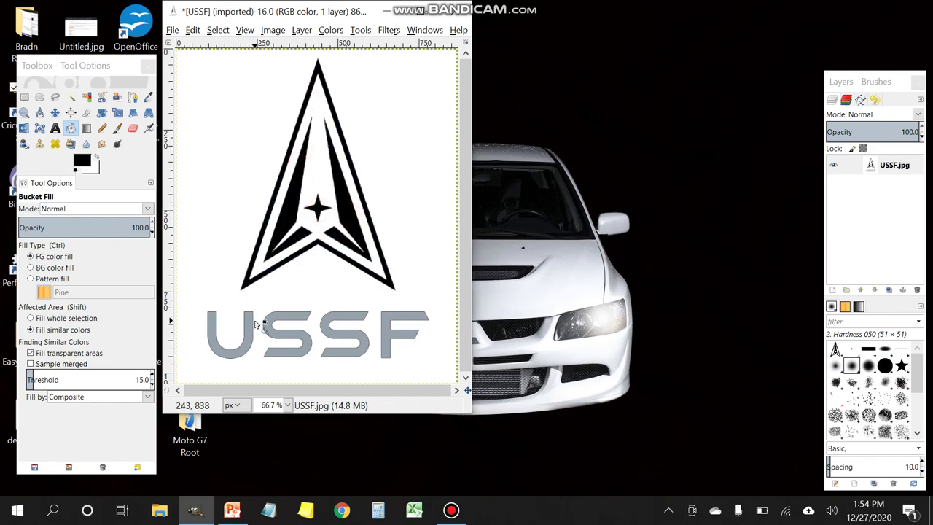
{"action": "left_click", "coordinate": [250, 324]}
{"action": "left_click", "coordinate": [278, 319]}
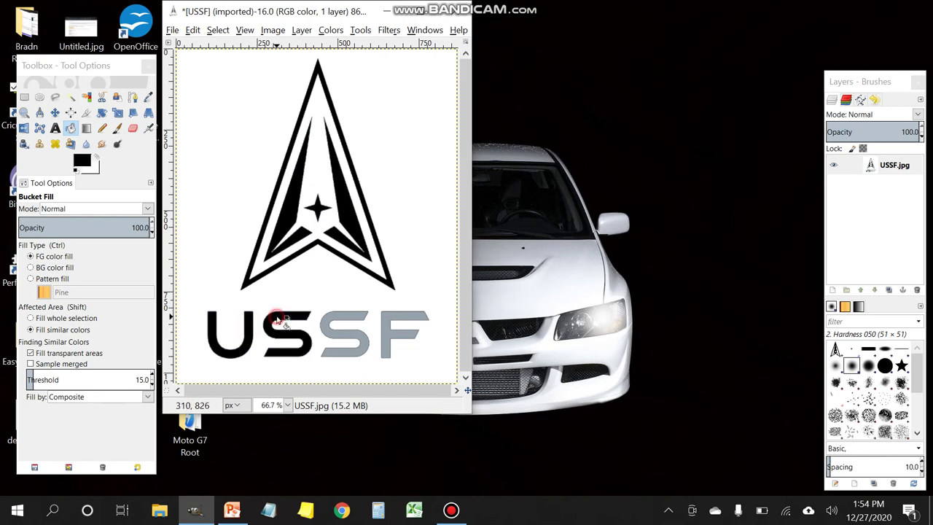
{"action": "left_click", "coordinate": [337, 320]}
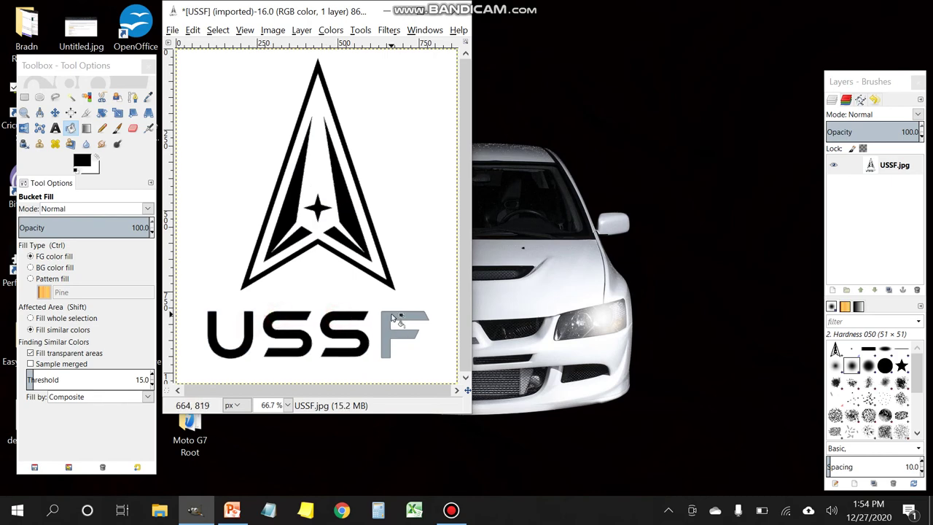
{"action": "left_click", "coordinate": [392, 318]}
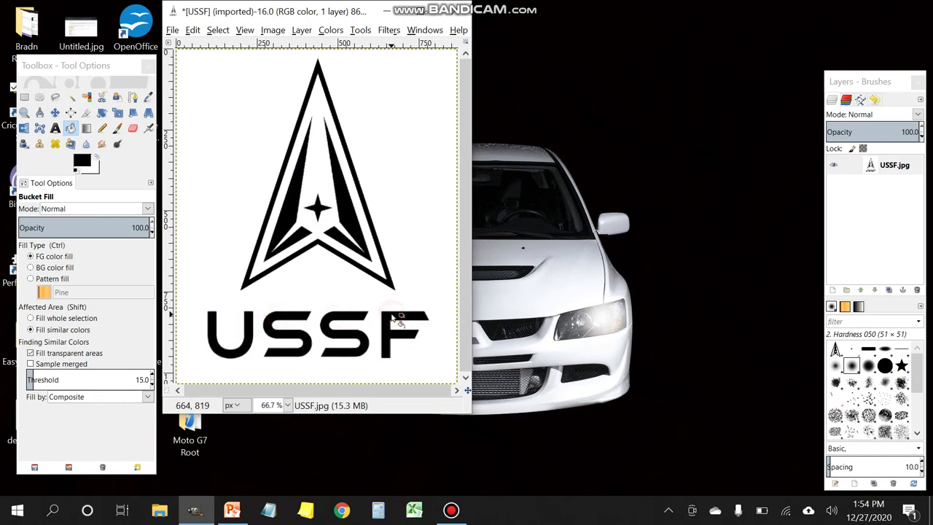
- Fuzzy-select the white background plus the white band inside the triangle
{"action": "left_click", "coordinate": [71, 98]}
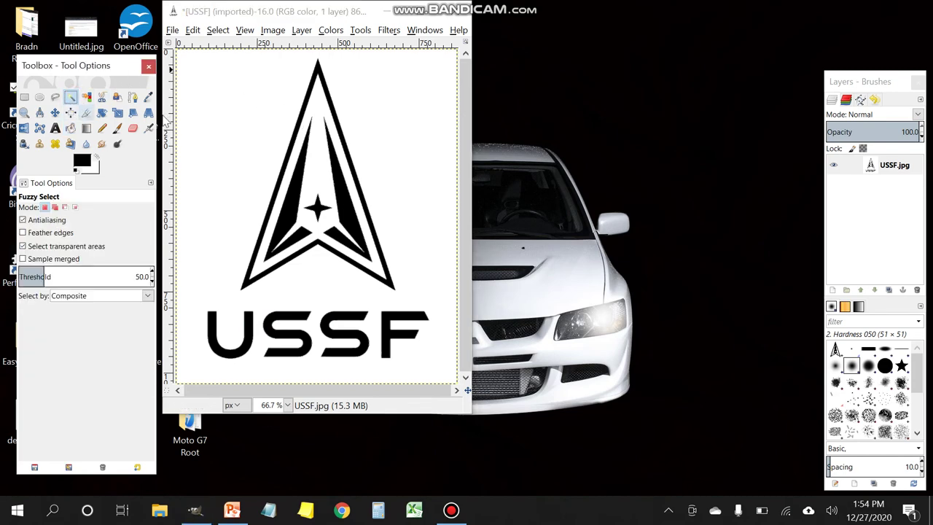
{"action": "left_click", "coordinate": [220, 96]}
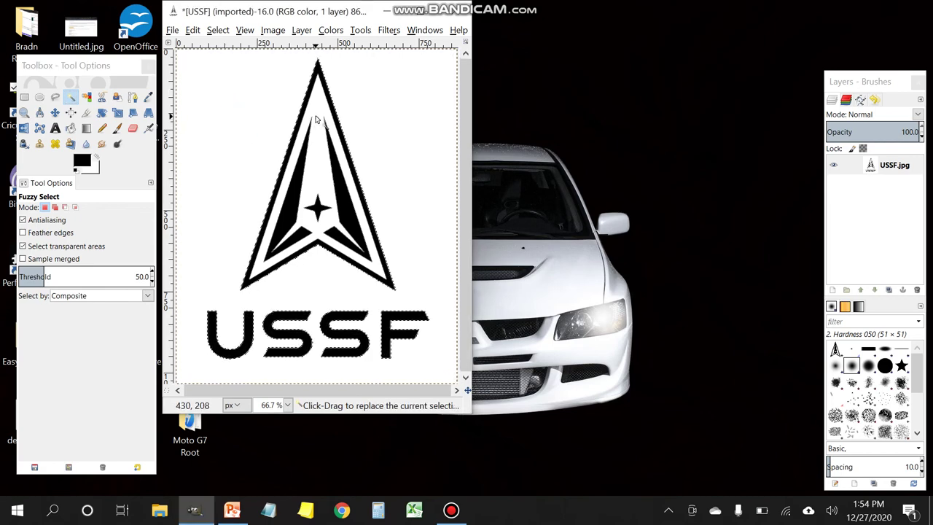
{"action": "left_click", "coordinate": [318, 112], "text": "shift"}
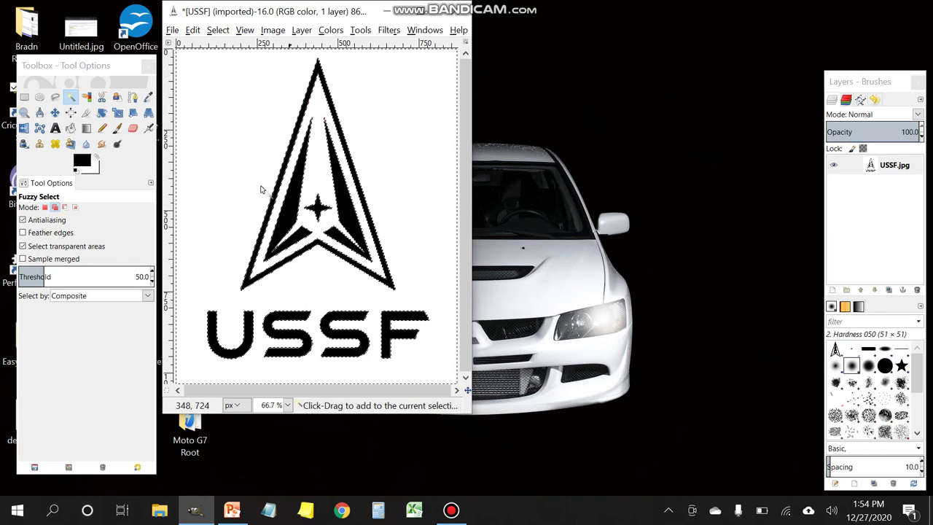
- Invert the selection to the black logo and copy it
{"action": "left_click", "coordinate": [218, 32]}
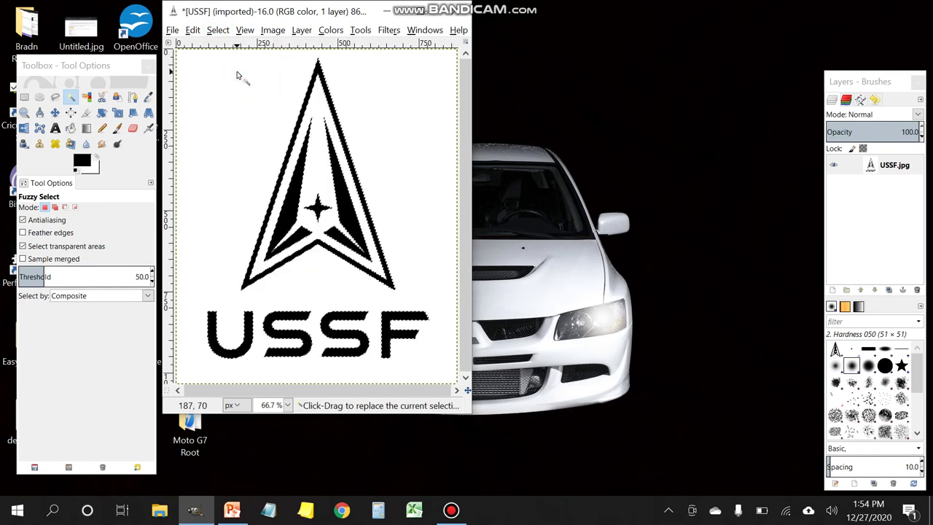
{"action": "left_click", "coordinate": [192, 30]}
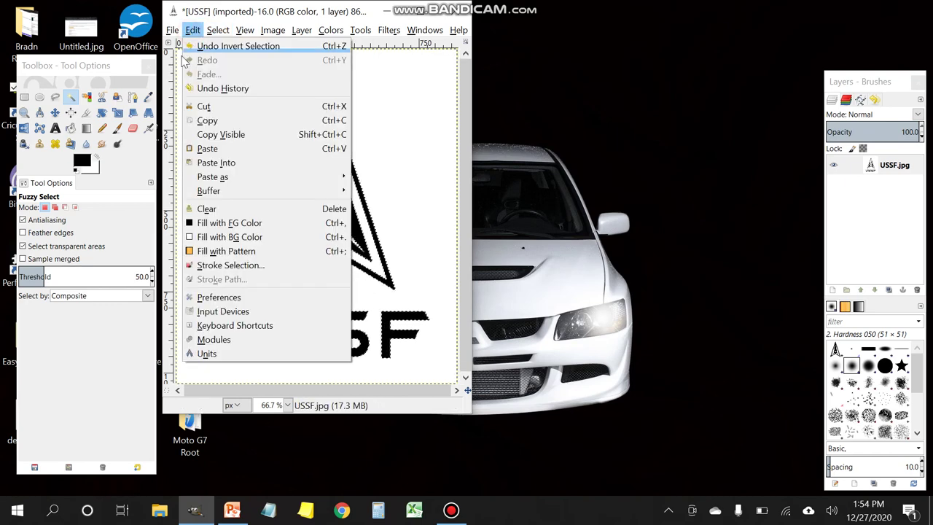
{"action": "left_click", "coordinate": [209, 121]}
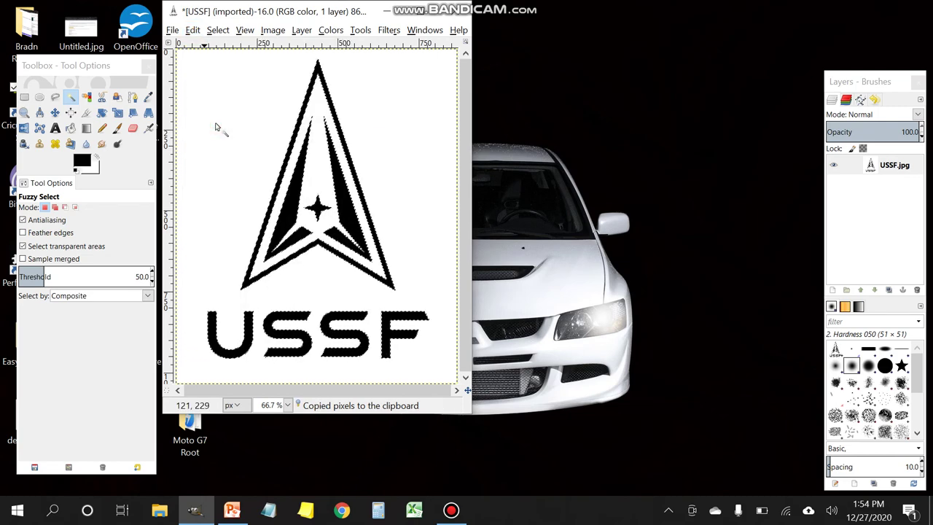
- Paste the copied logo as a new transparent image with Edit > Paste as > New Image
{"action": "left_click", "coordinate": [173, 31]}
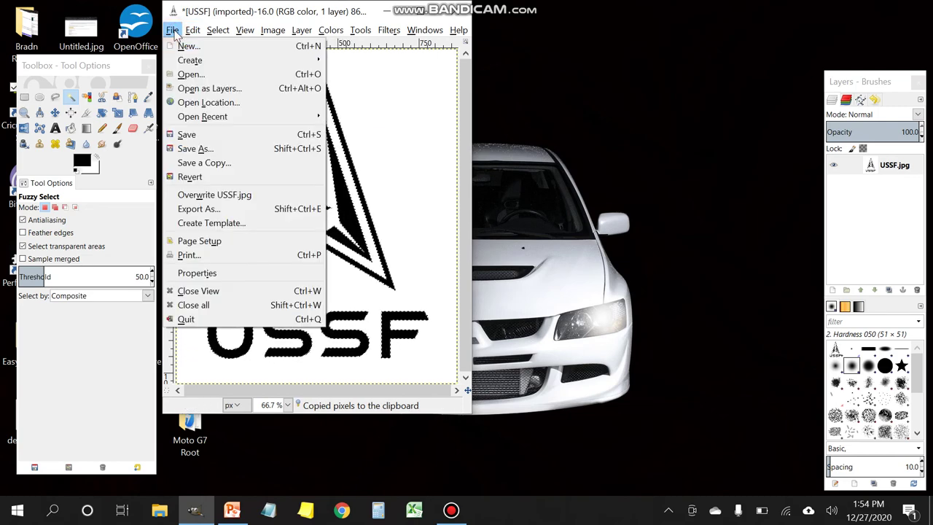
{"action": "left_click", "coordinate": [186, 46]}
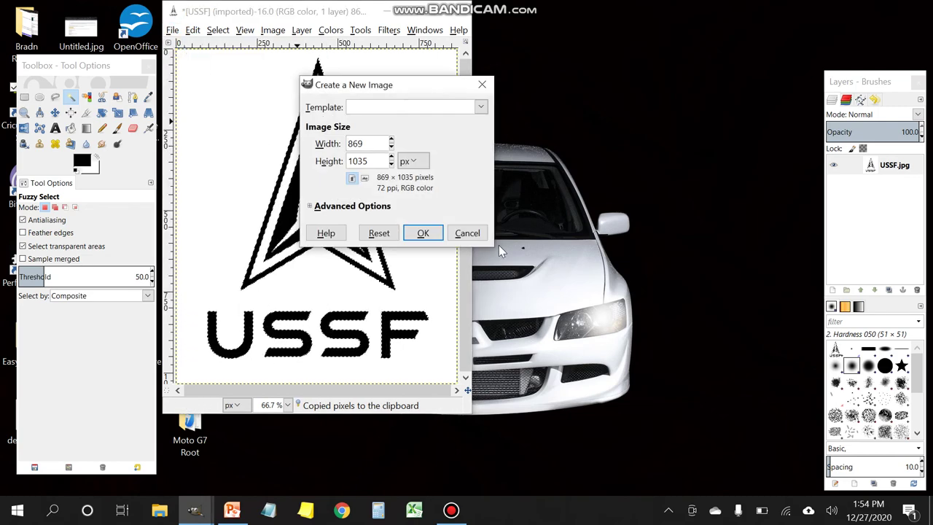
{"action": "left_click", "coordinate": [467, 233]}
{"action": "left_click", "coordinate": [193, 30]}
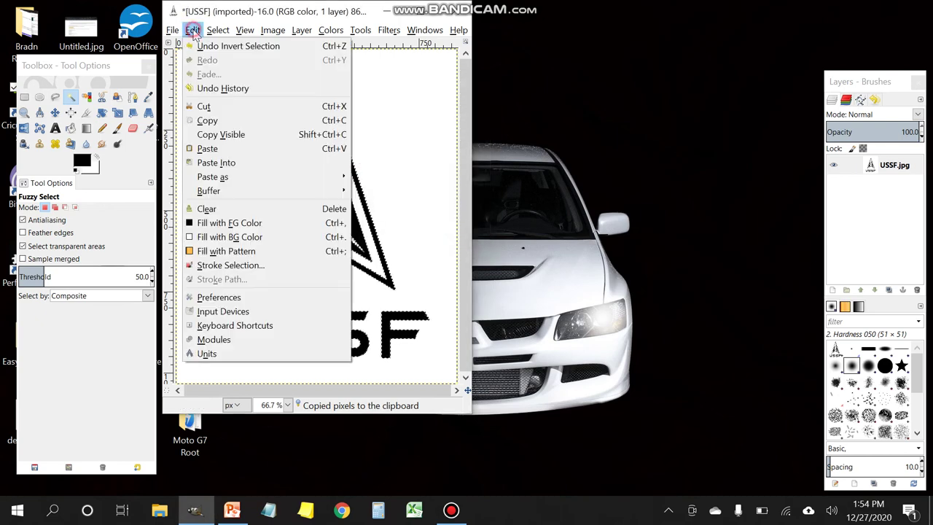
{"action": "mouse_move", "coordinate": [224, 178]}
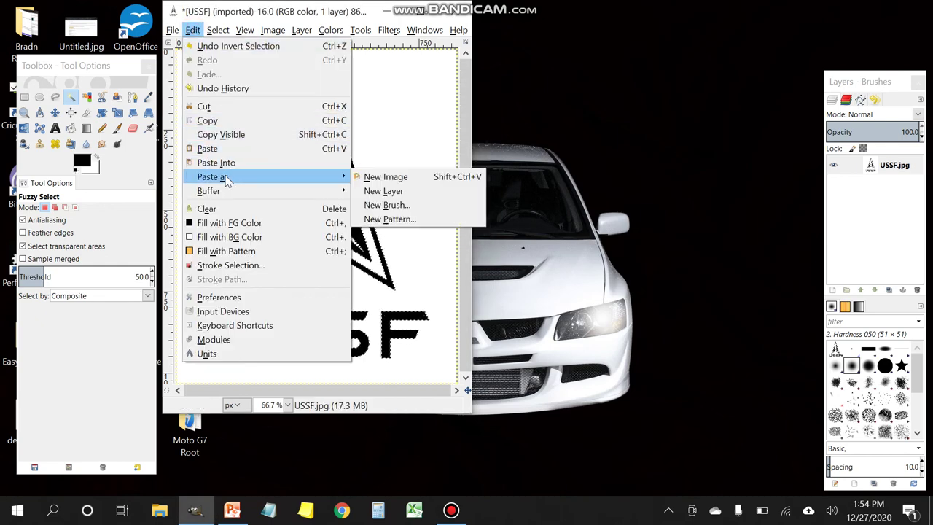
{"action": "left_click", "coordinate": [386, 177]}
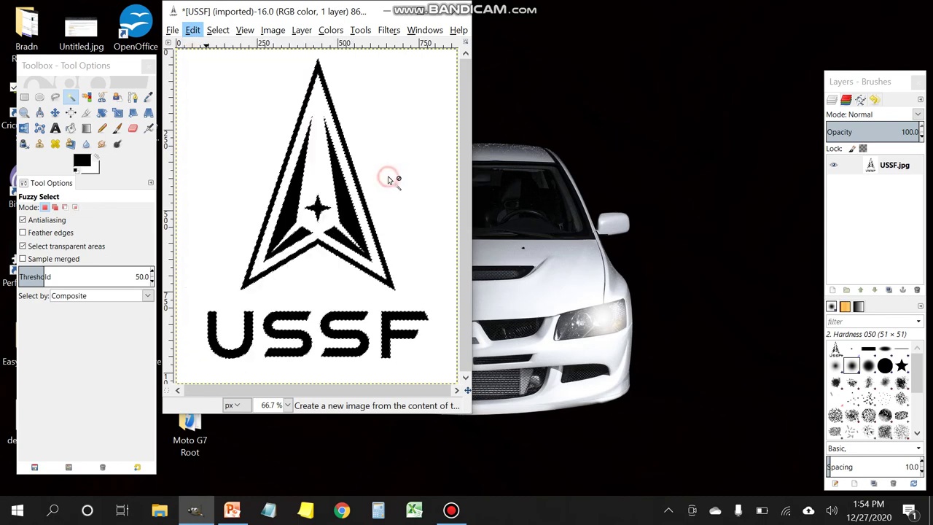
{"action": "left_click_drag", "start_coordinate": [343, 124], "coordinate": [330, 14]}
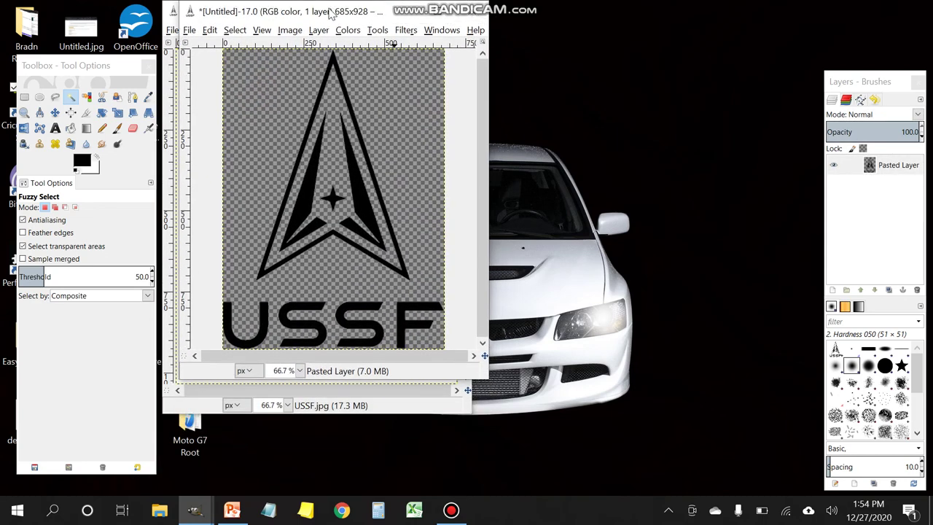
- Export the logo as PNG named USSF.png, replacing the existing file with default options
{"action": "left_click", "coordinate": [209, 30]}
{"action": "mouse_move", "coordinate": [191, 30]}
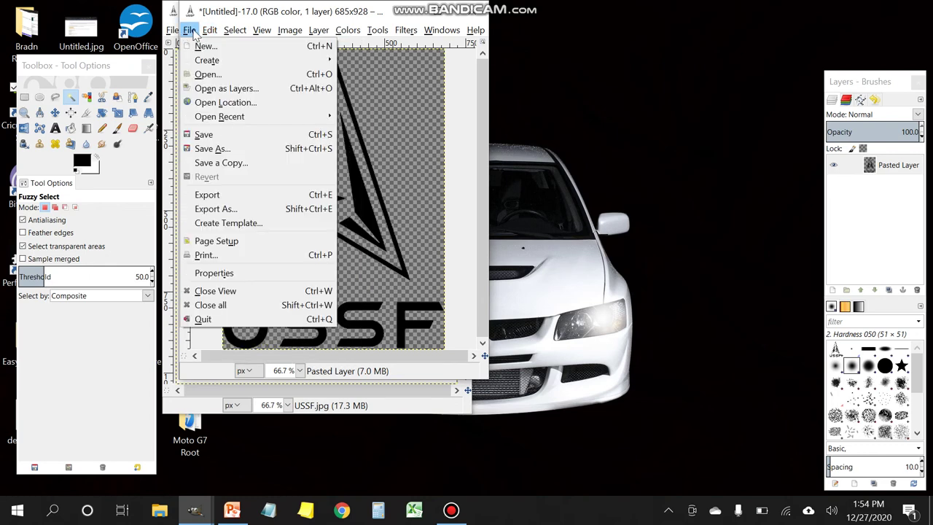
{"action": "left_click", "coordinate": [215, 209]}
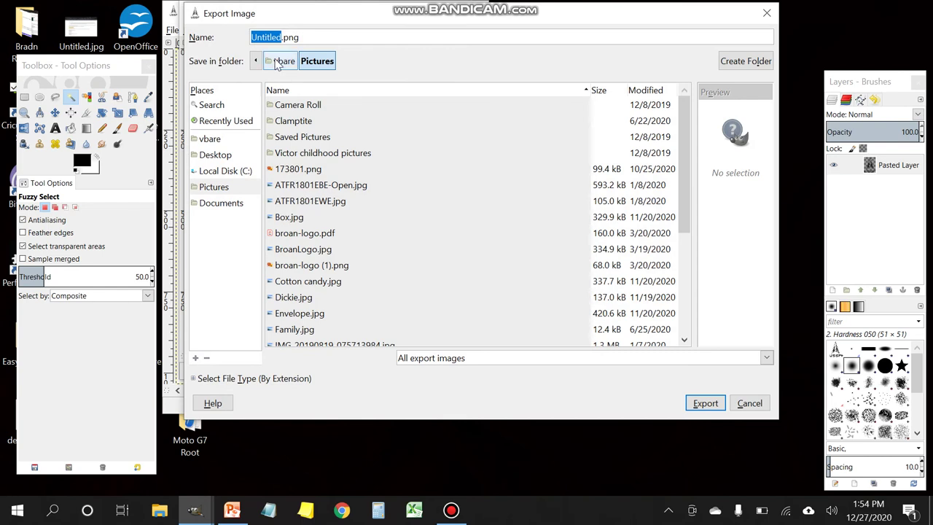
{"action": "type", "text": "USSF"}
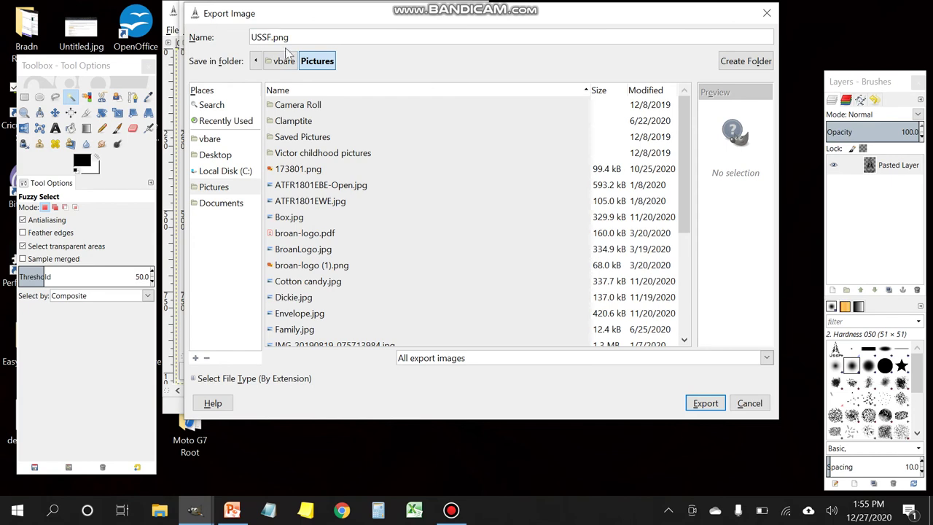
{"action": "left_click", "coordinate": [231, 380]}
{"action": "scroll", "coordinate": [240, 369], "scroll_direction": "down", "scroll_amount": 6}
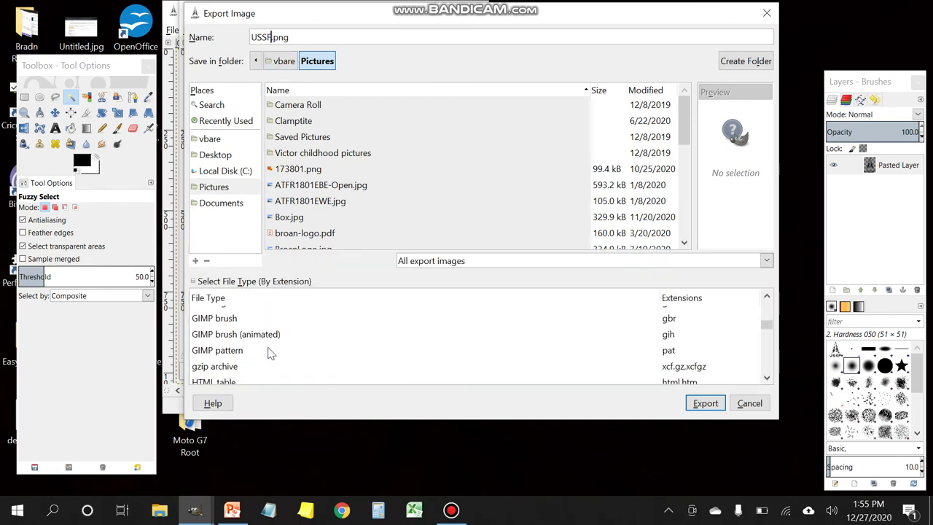
{"action": "scroll", "coordinate": [266, 352], "scroll_direction": "down", "scroll_amount": 3}
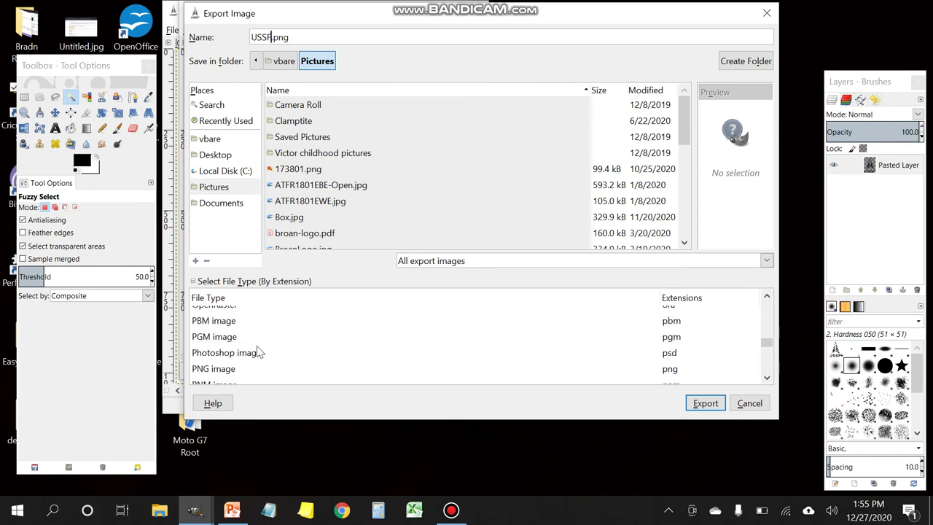
{"action": "left_click", "coordinate": [216, 369]}
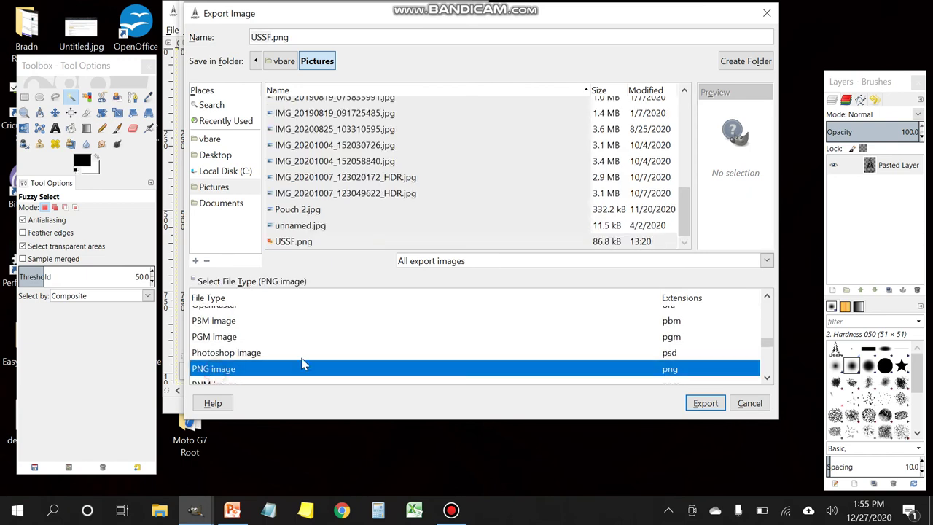
{"action": "left_click", "coordinate": [704, 404]}
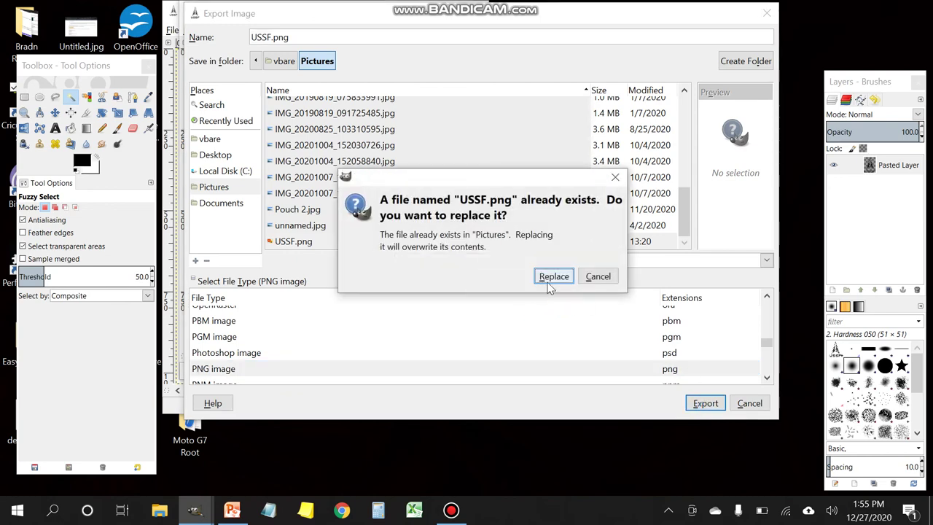
{"action": "left_click", "coordinate": [550, 280]}
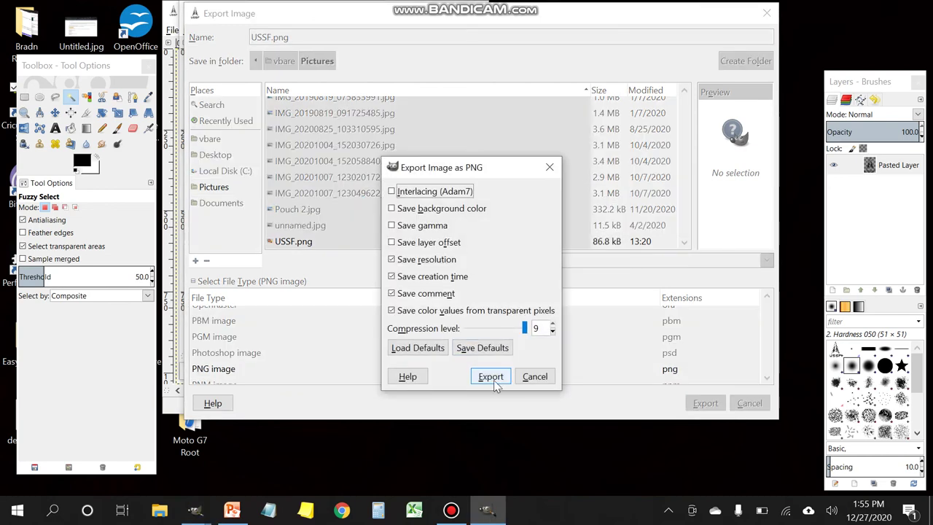
{"action": "left_click", "coordinate": [492, 379]}
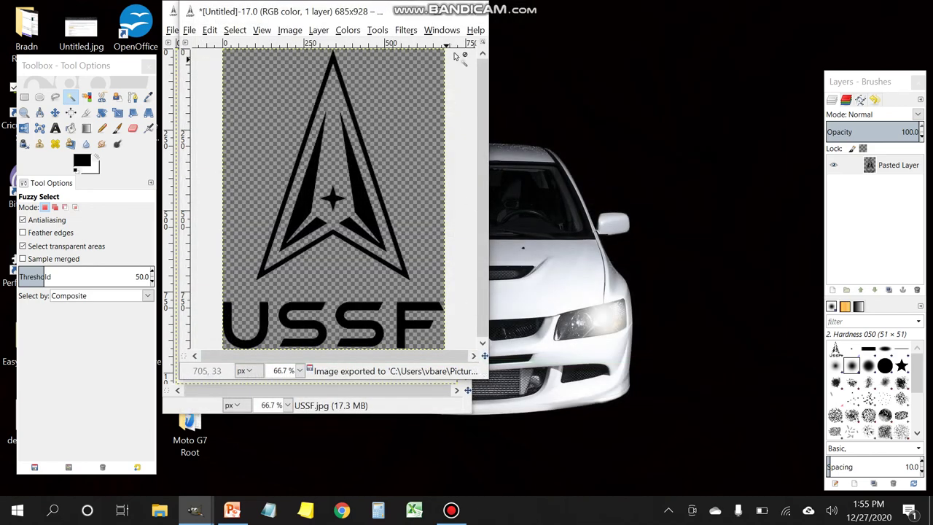
- Close both images discarding changes, quit GIMP, and launch Cricut Design Space
{"action": "left_click", "coordinate": [466, 16]}
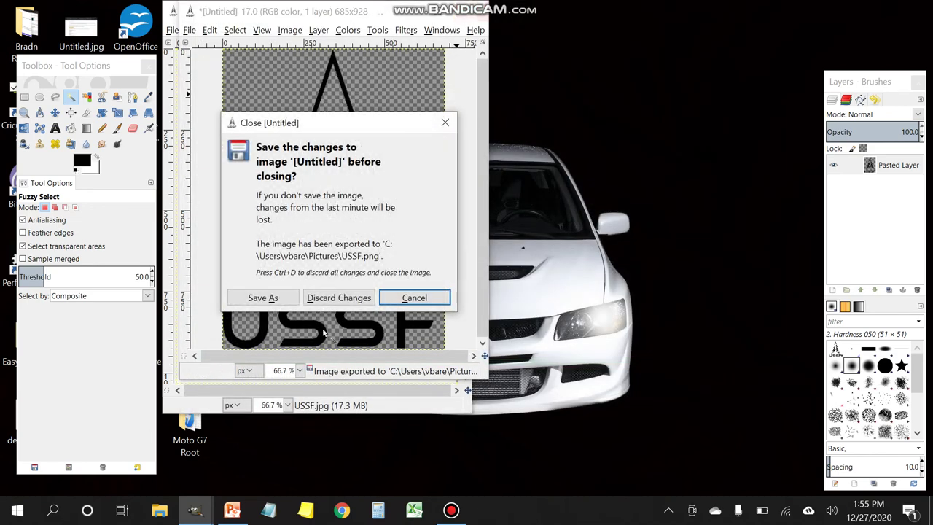
{"action": "left_click", "coordinate": [336, 299]}
{"action": "left_click", "coordinate": [467, 11]}
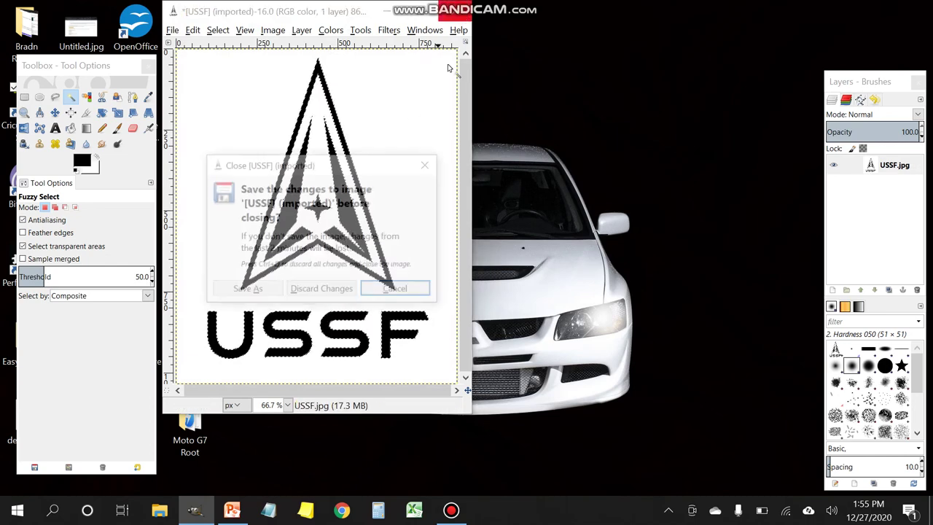
{"action": "left_click", "coordinate": [323, 295]}
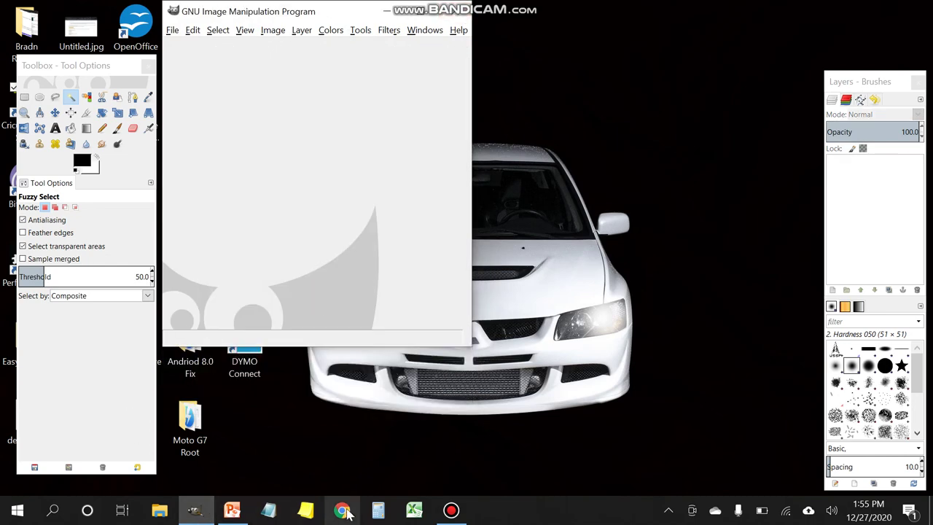
{"action": "left_click", "coordinate": [390, 13]}
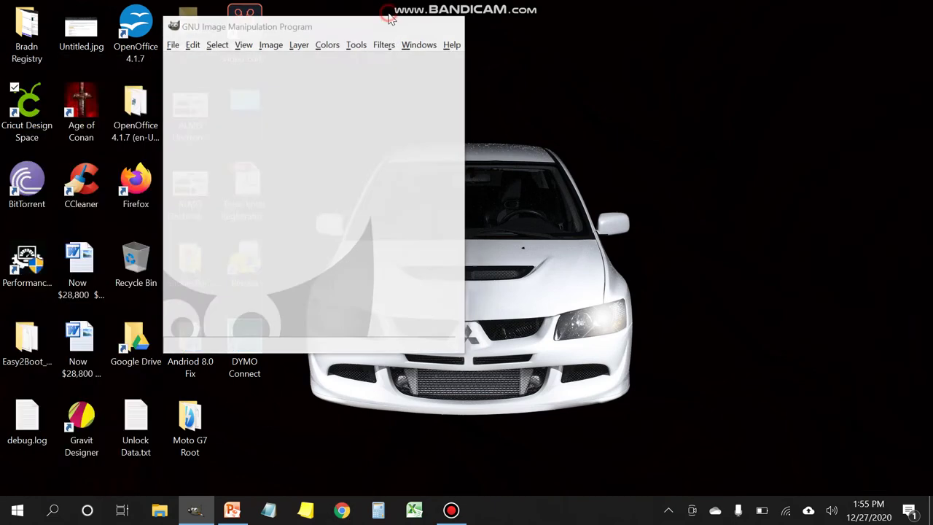
{"action": "double_click", "coordinate": [36, 110]}
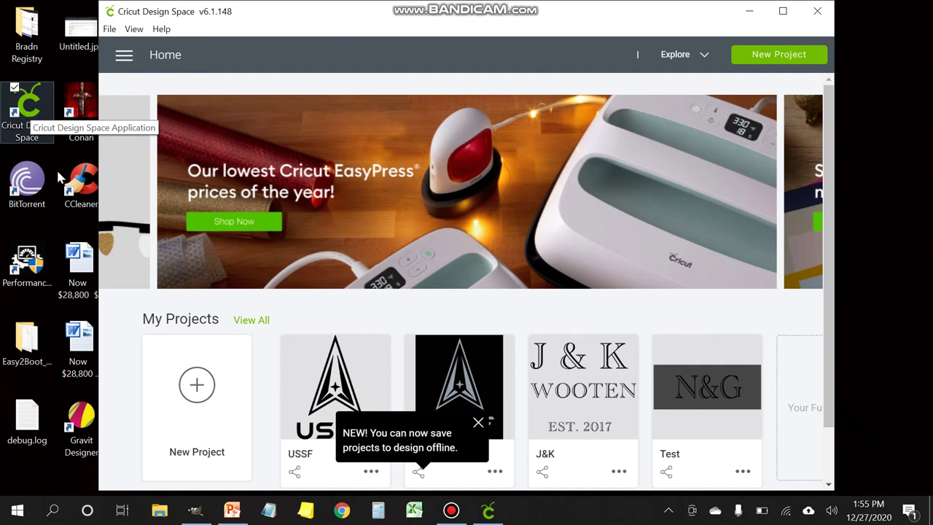
- Start a new blank project and maximize the Cricut design window
{"action": "left_click", "coordinate": [197, 402]}
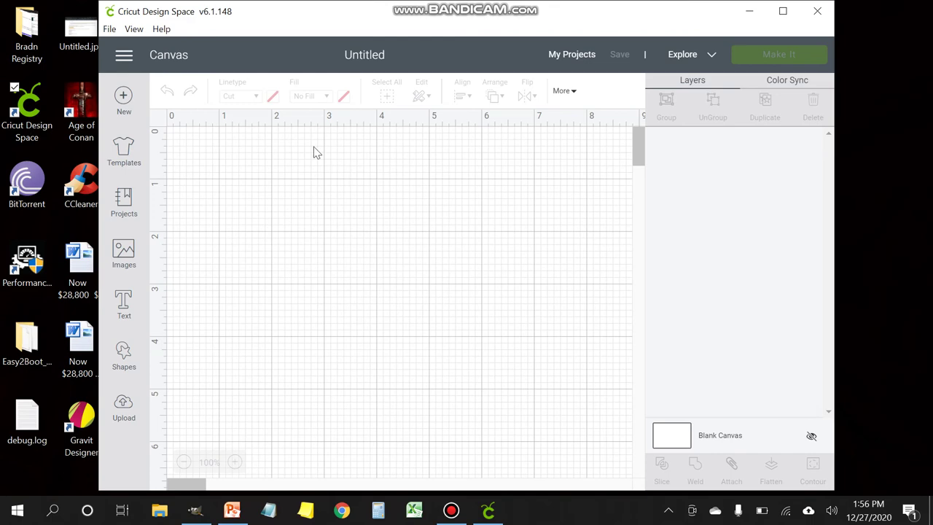
{"action": "left_click", "coordinate": [783, 10]}
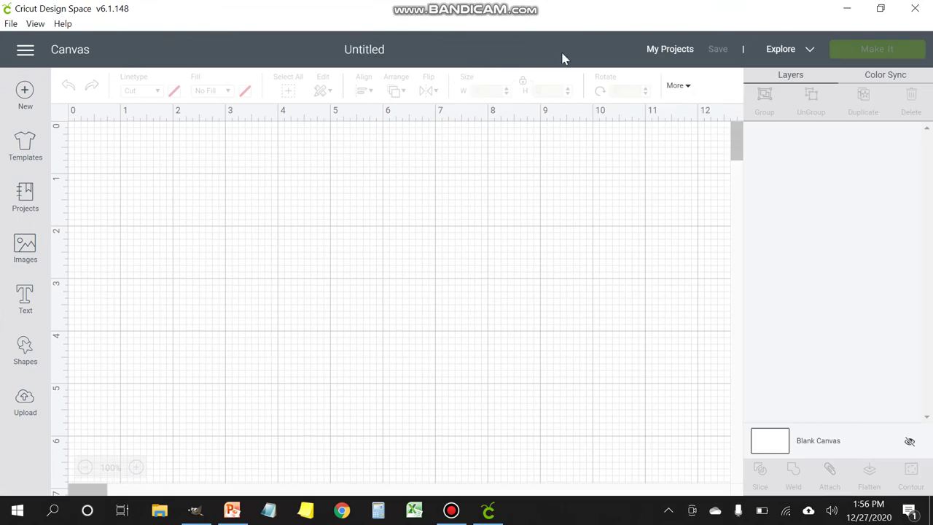
- Upload an image, browsing to Pictures and choosing USSF.png
{"action": "left_click", "coordinate": [26, 403]}
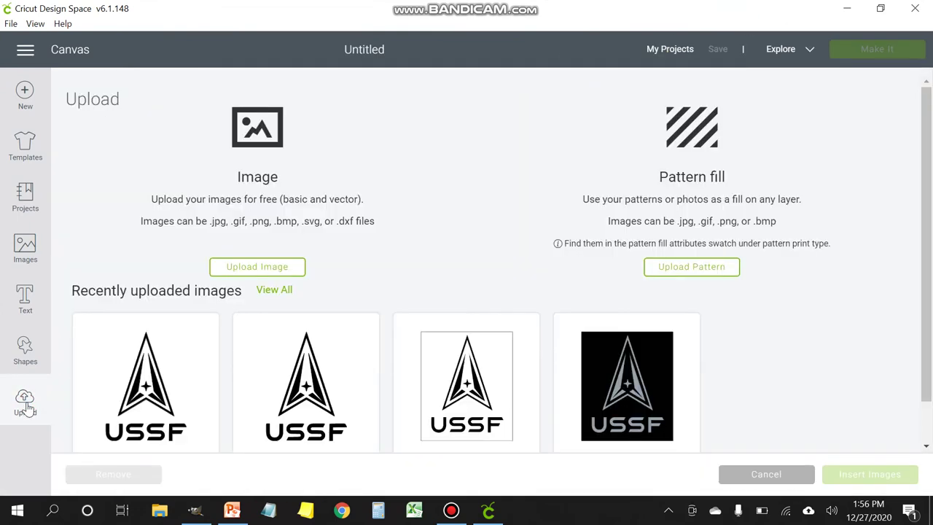
{"action": "left_click", "coordinate": [251, 267]}
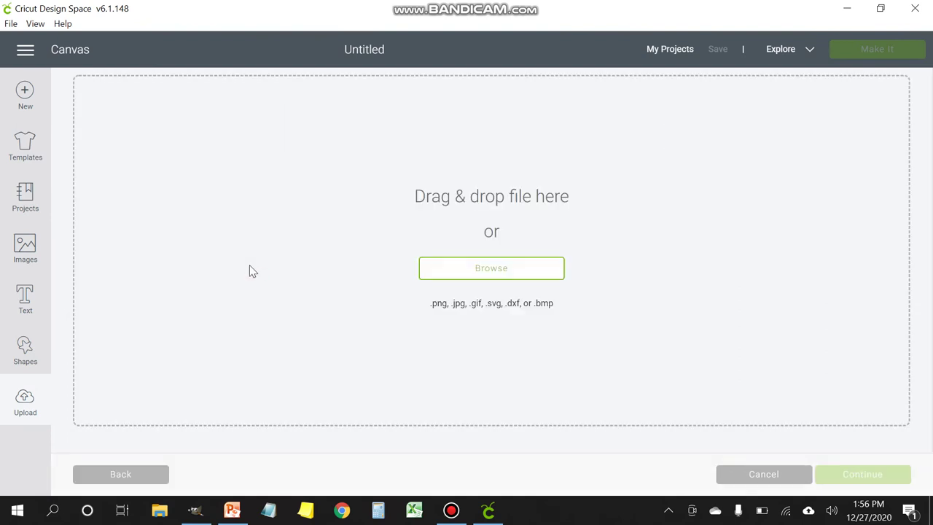
{"action": "left_click", "coordinate": [483, 269]}
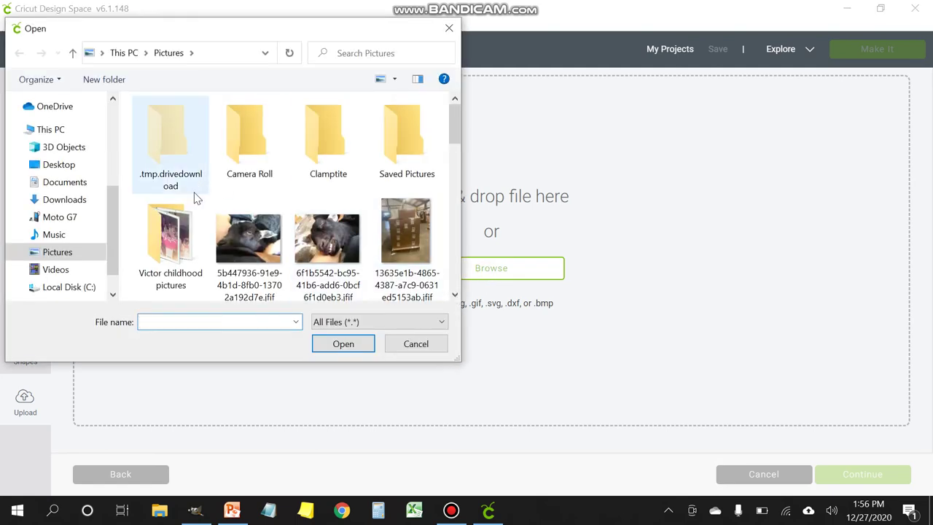
{"action": "scroll", "coordinate": [195, 198], "scroll_direction": "down", "scroll_amount": 8}
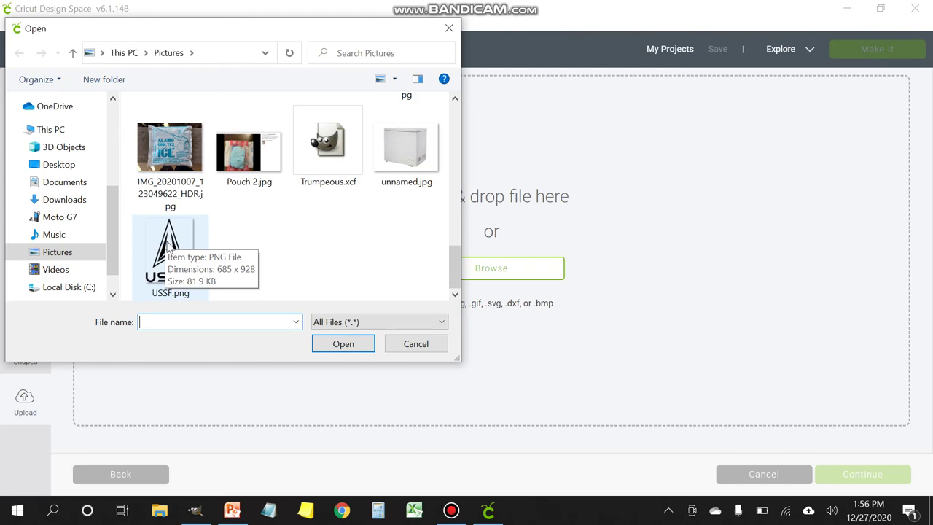
{"action": "double_click", "coordinate": [168, 247]}
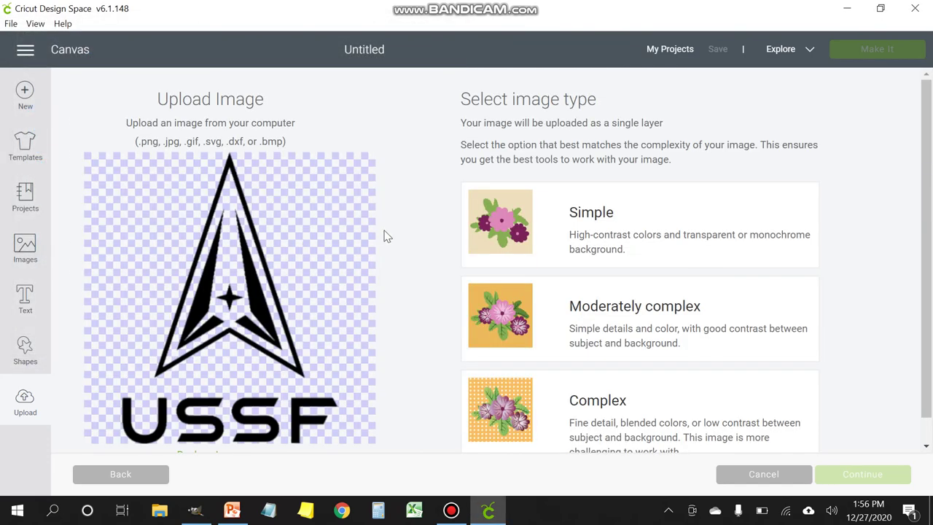
- Save USSF as a Simple cut image and insert it onto the canvas
{"action": "left_click", "coordinate": [509, 231]}
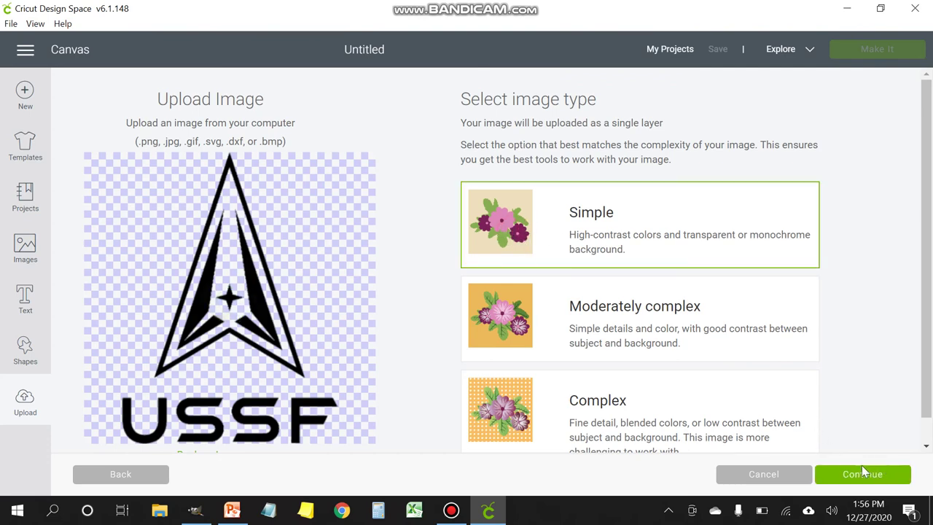
{"action": "left_click", "coordinate": [874, 483]}
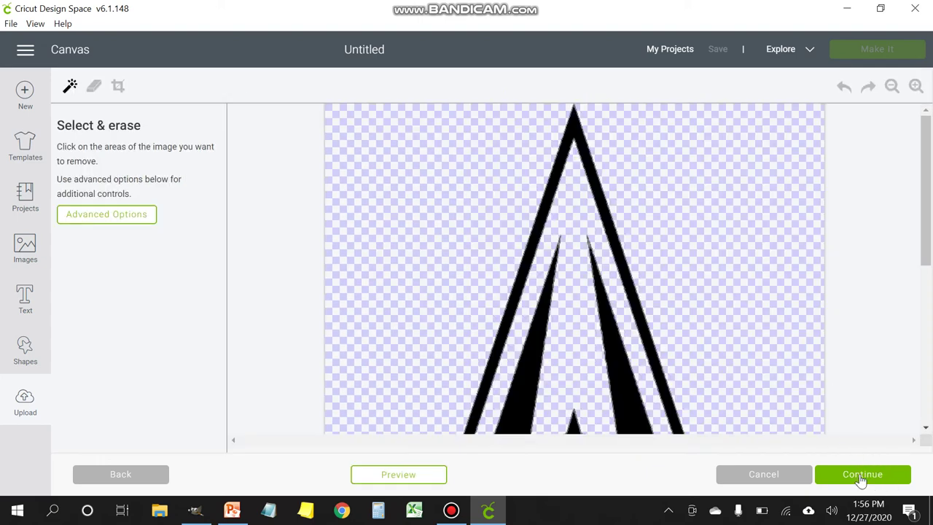
{"action": "left_click", "coordinate": [864, 475]}
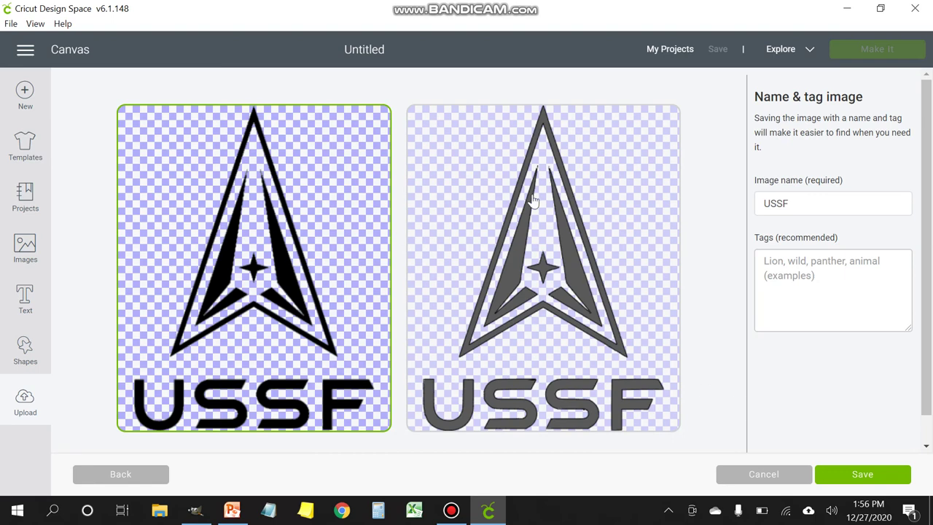
{"action": "left_click", "coordinate": [533, 198]}
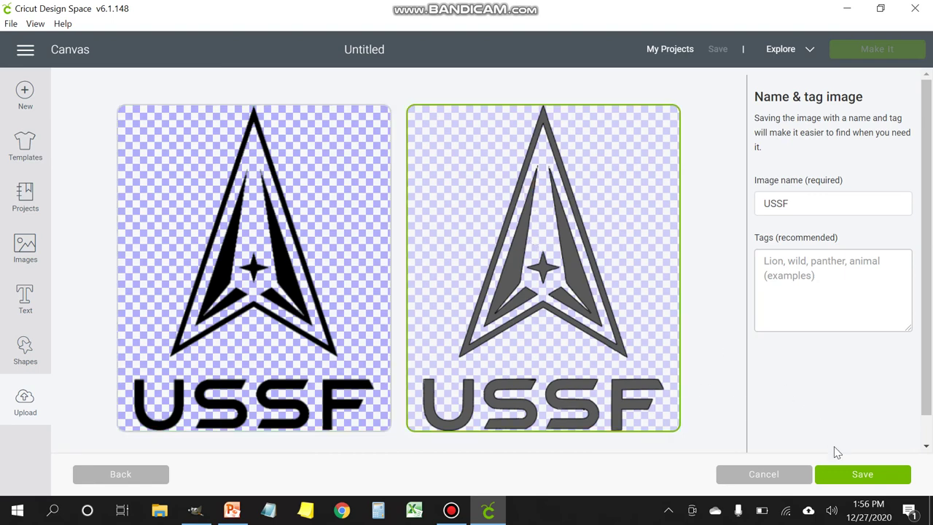
{"action": "left_click", "coordinate": [851, 476]}
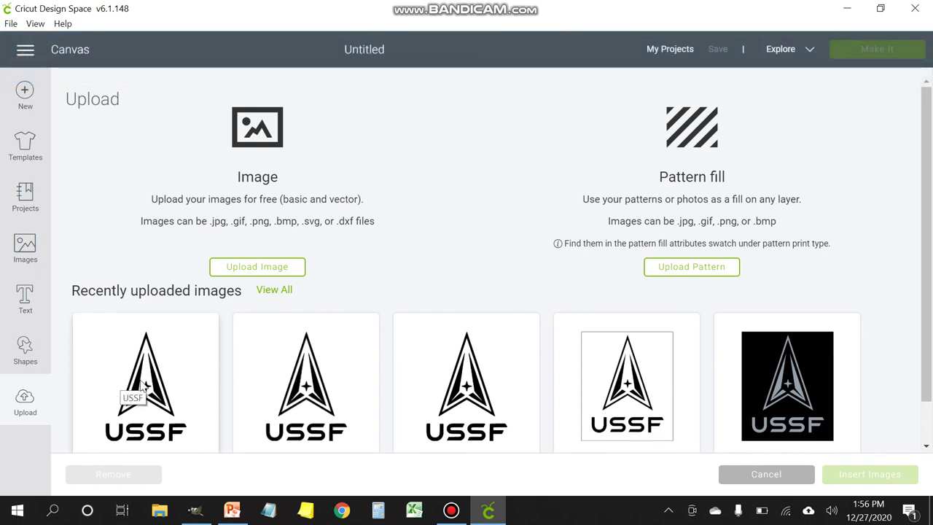
{"action": "left_click", "coordinate": [144, 387]}
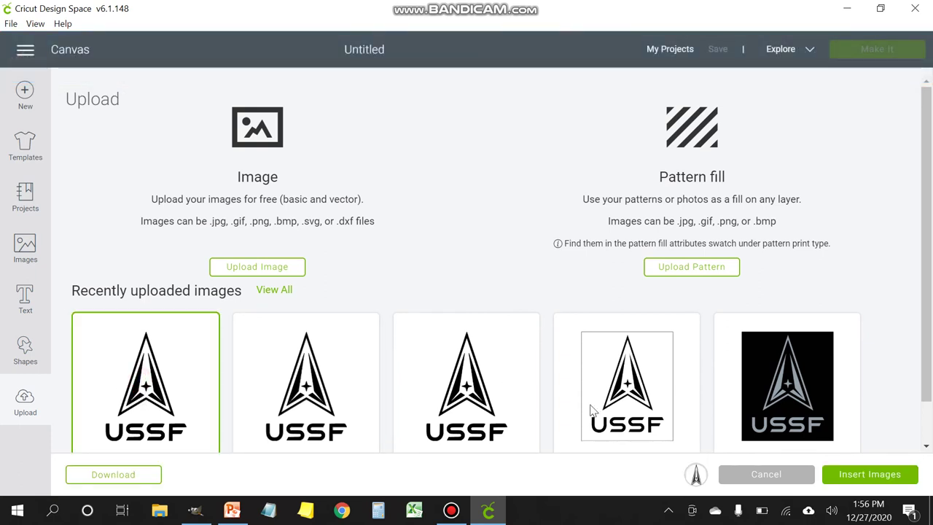
{"action": "left_click", "coordinate": [875, 474]}
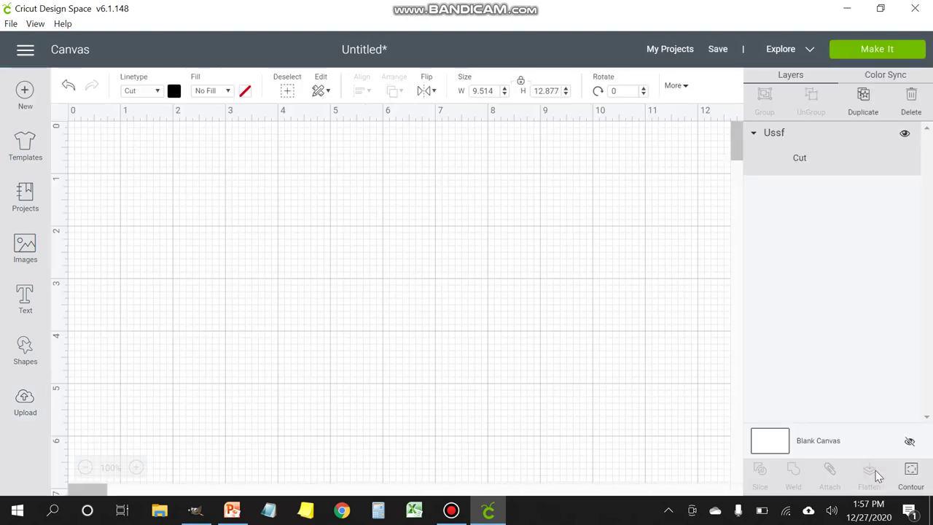
- Shrink the USSF logo down to about 2.5 by 3.4 inches
{"action": "scroll", "coordinate": [554, 264], "scroll_direction": "down", "scroll_amount": 10}
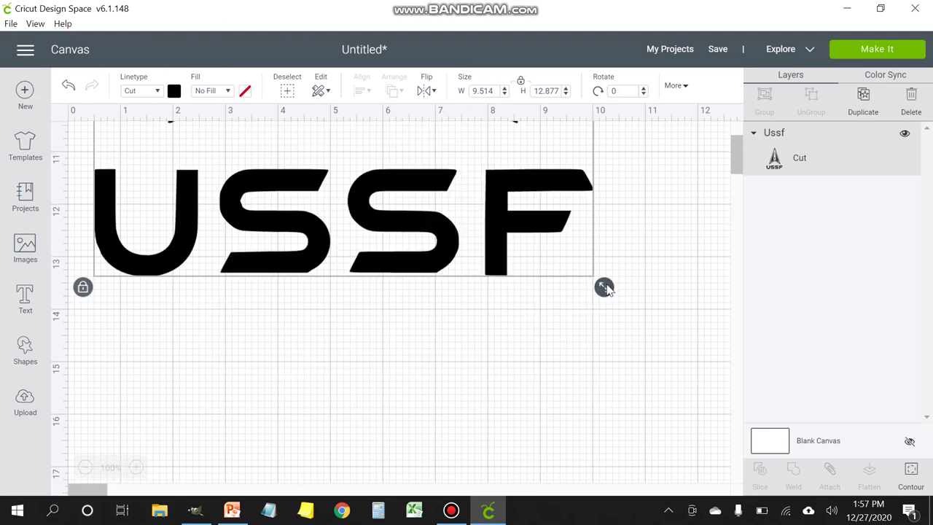
{"action": "left_click_drag", "start_coordinate": [605, 288], "coordinate": [470, 177]}
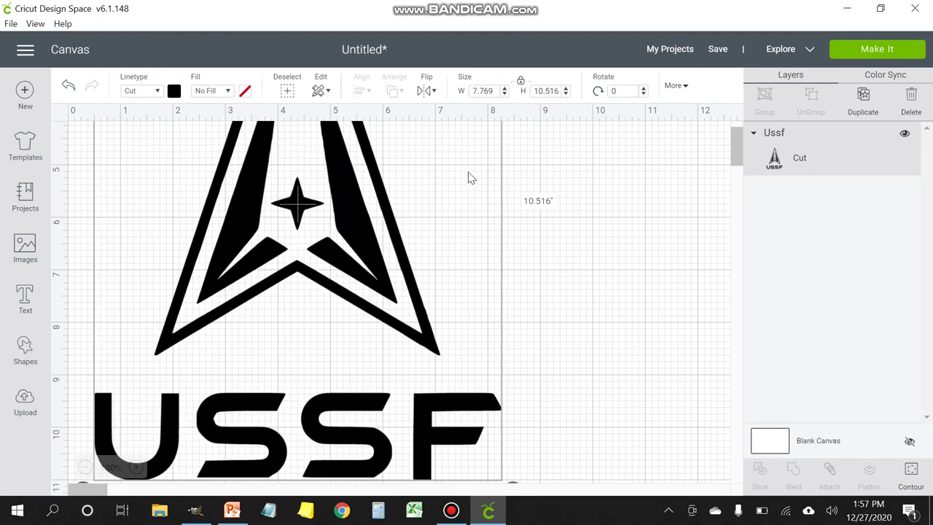
{"action": "scroll", "coordinate": [481, 219], "scroll_direction": "down", "scroll_amount": 2}
{"action": "left_click_drag", "start_coordinate": [514, 382], "coordinate": [356, 191]}
{"action": "left_click_drag", "start_coordinate": [348, 377], "coordinate": [235, 139]}
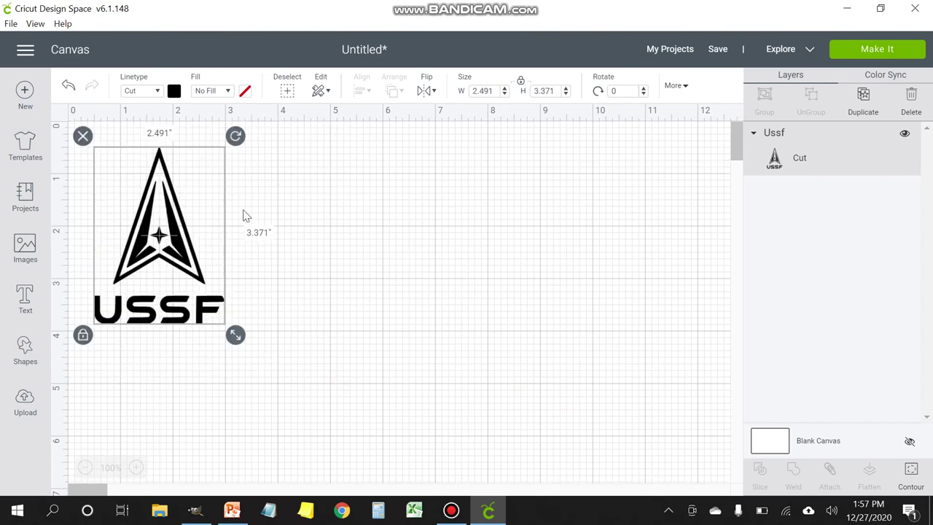
- Reduce the logo to 2.185 × 2.957 in, move it to the top-left corner, and deselect it
{"action": "left_click_drag", "start_coordinate": [171, 231], "coordinate": [174, 258]}
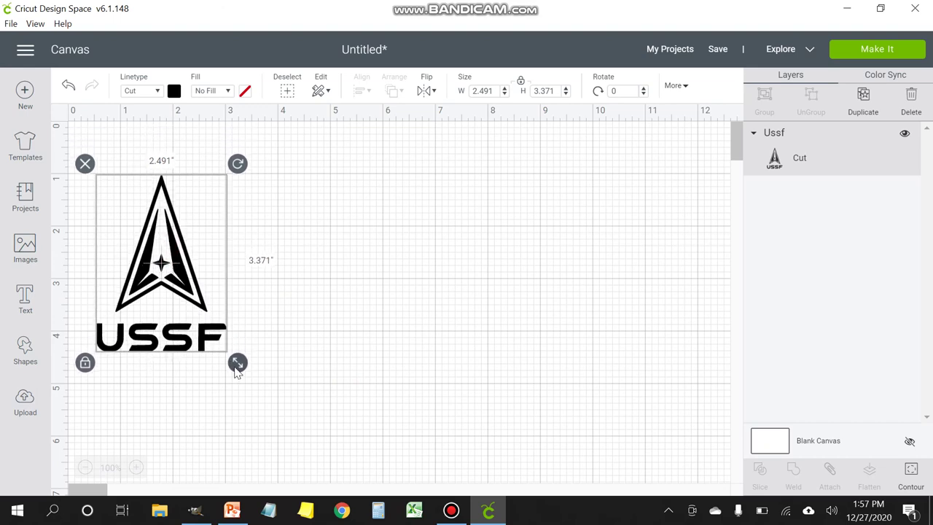
{"action": "left_click_drag", "start_coordinate": [237, 362], "coordinate": [218, 307]}
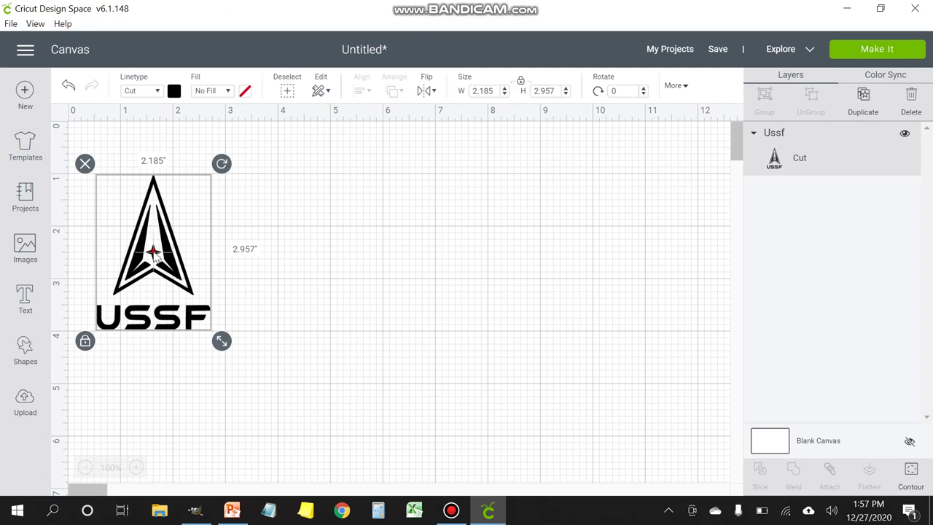
{"action": "left_click_drag", "start_coordinate": [154, 254], "coordinate": [147, 222]}
{"action": "left_click", "coordinate": [339, 237]}
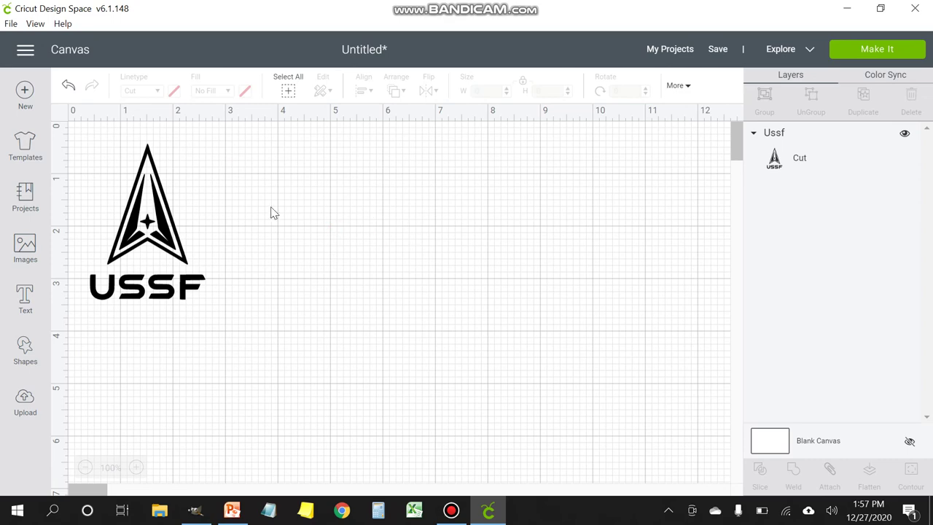
- Lay the logo on the 12" x 12" mat, nudge it off the corner, and reach the Vinyl cutting screen
{"action": "left_click", "coordinate": [879, 51]}
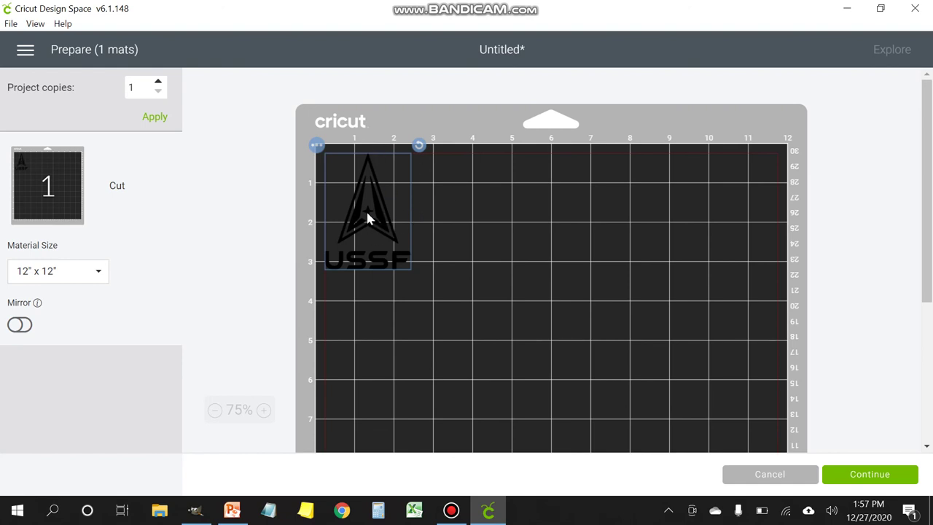
{"action": "left_click_drag", "start_coordinate": [368, 216], "coordinate": [382, 231]}
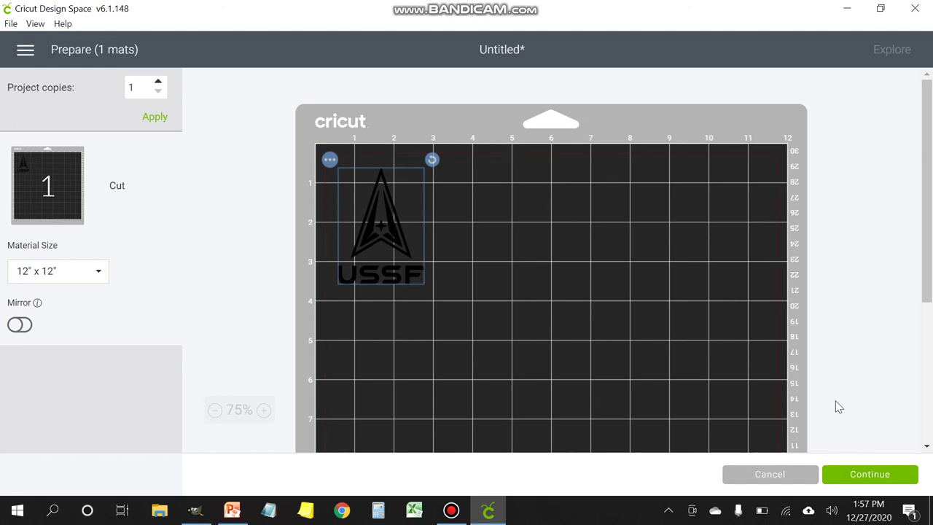
{"action": "left_click", "coordinate": [855, 477]}
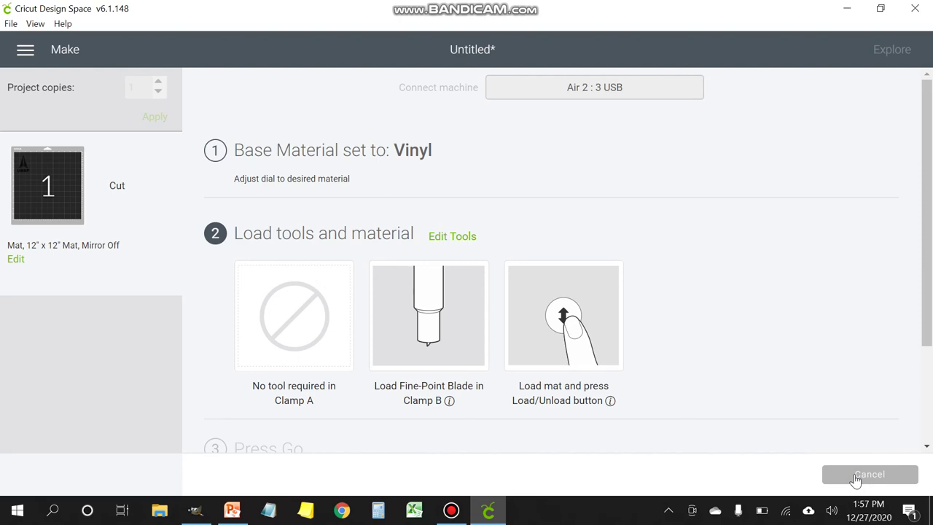
{"action": "left_click", "coordinate": [453, 516]}
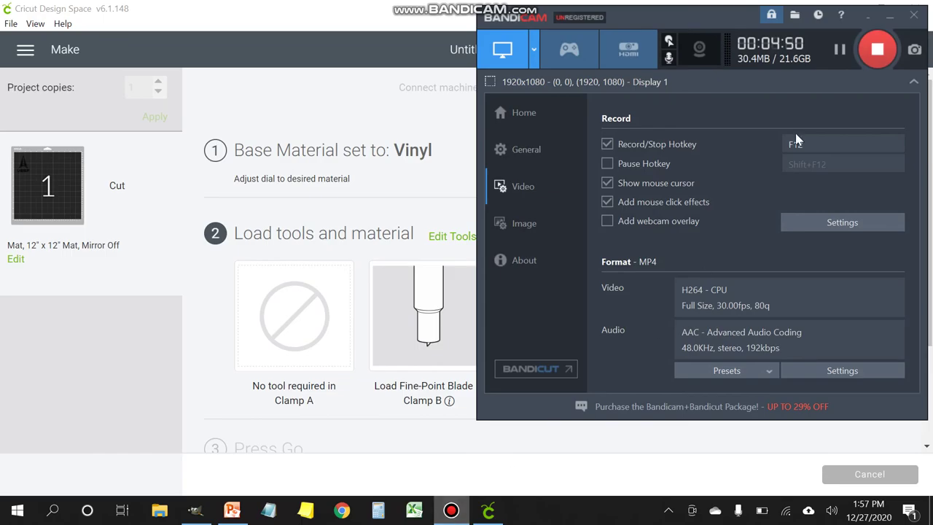